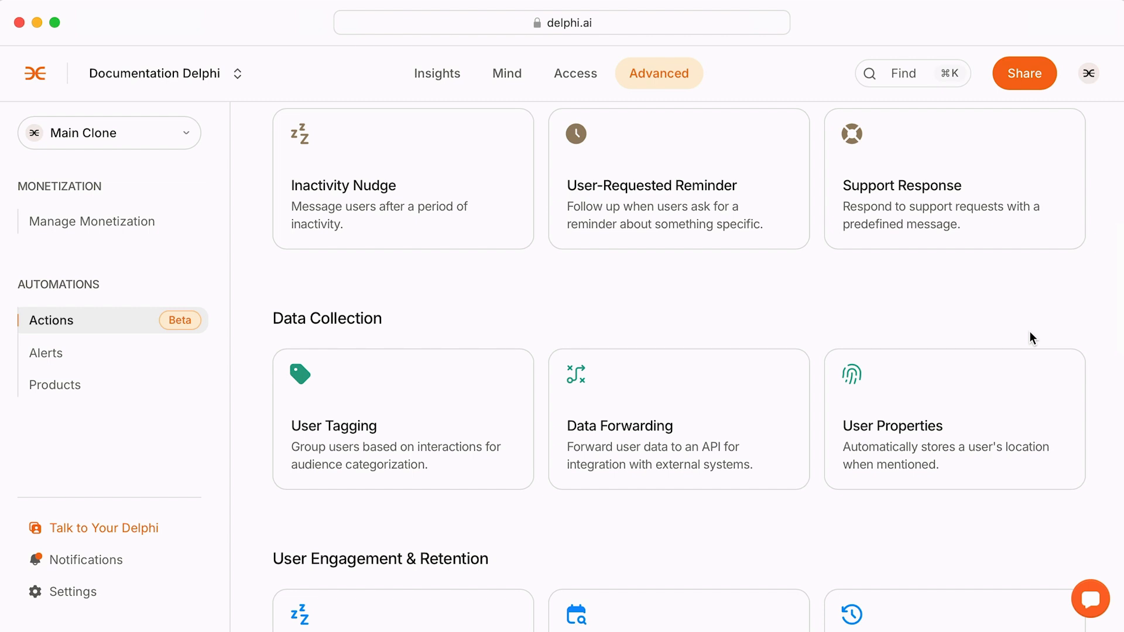
Step: Look through the action template categories on the Actions page, from Data Collection to Conversion & Growth
scroll(1031, 332, "down", 6)
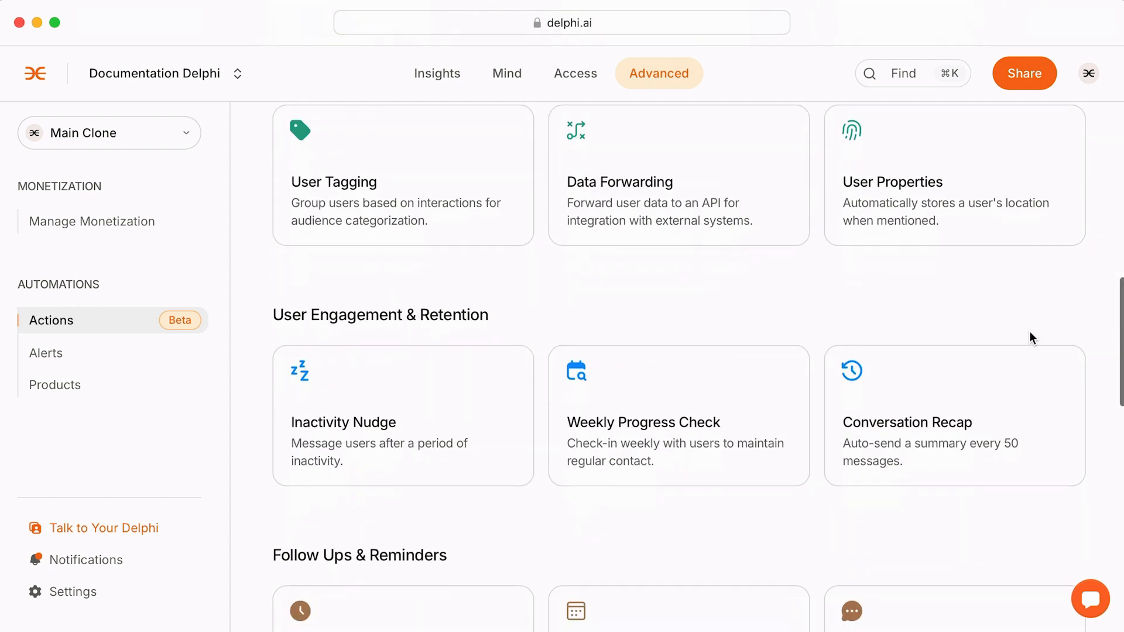
scroll(1032, 339, "down", 8)
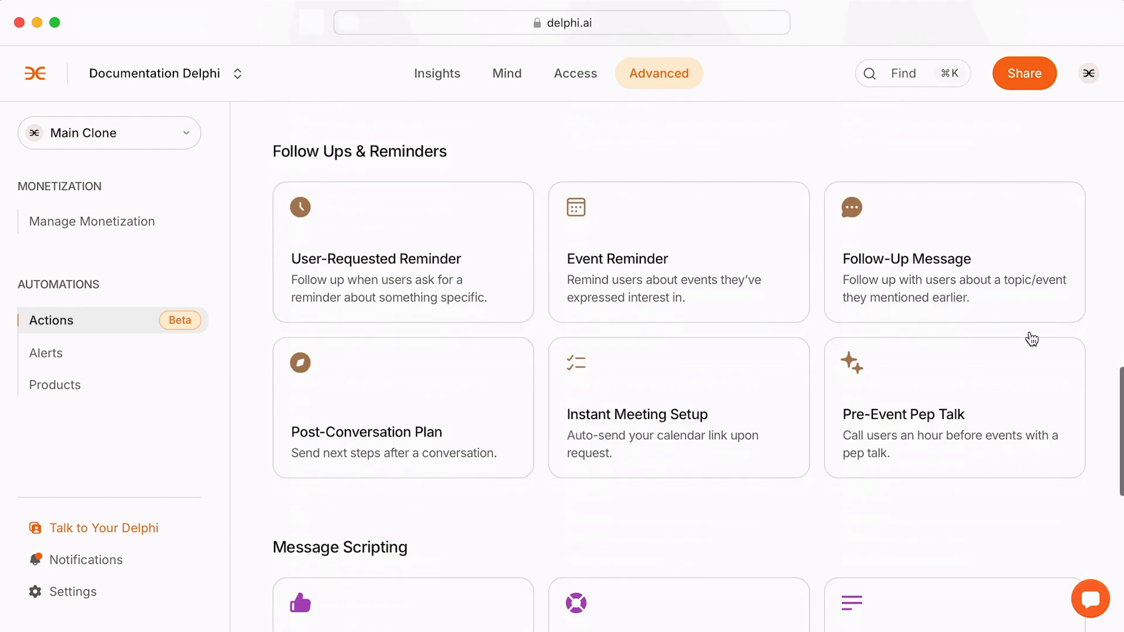
scroll(1032, 338, "down", 8)
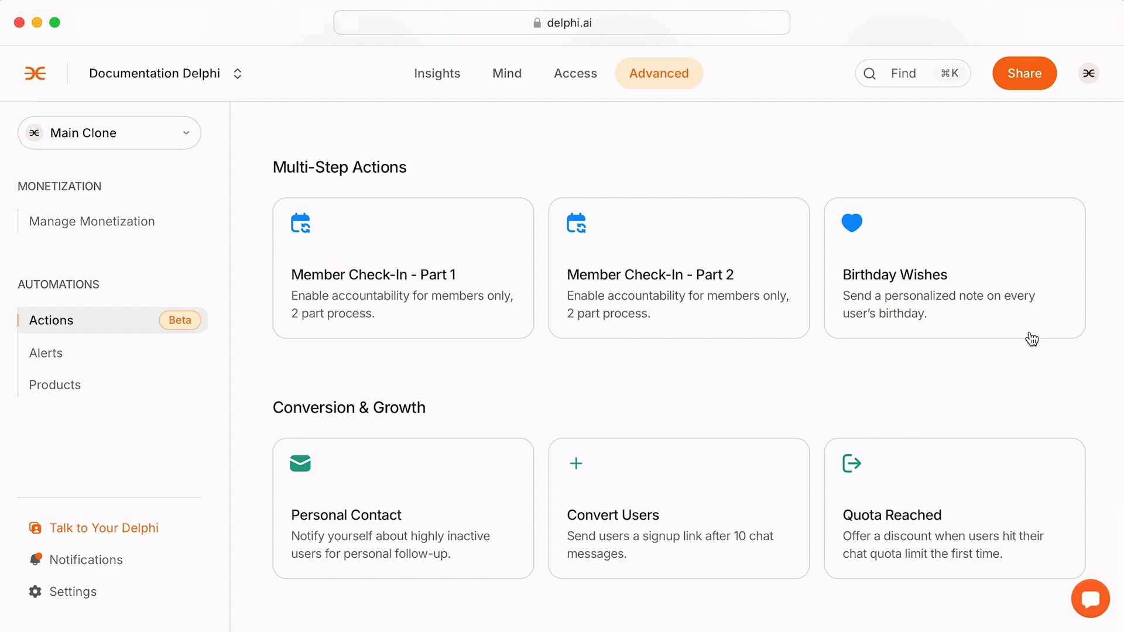
scroll(1032, 338, "up", 10)
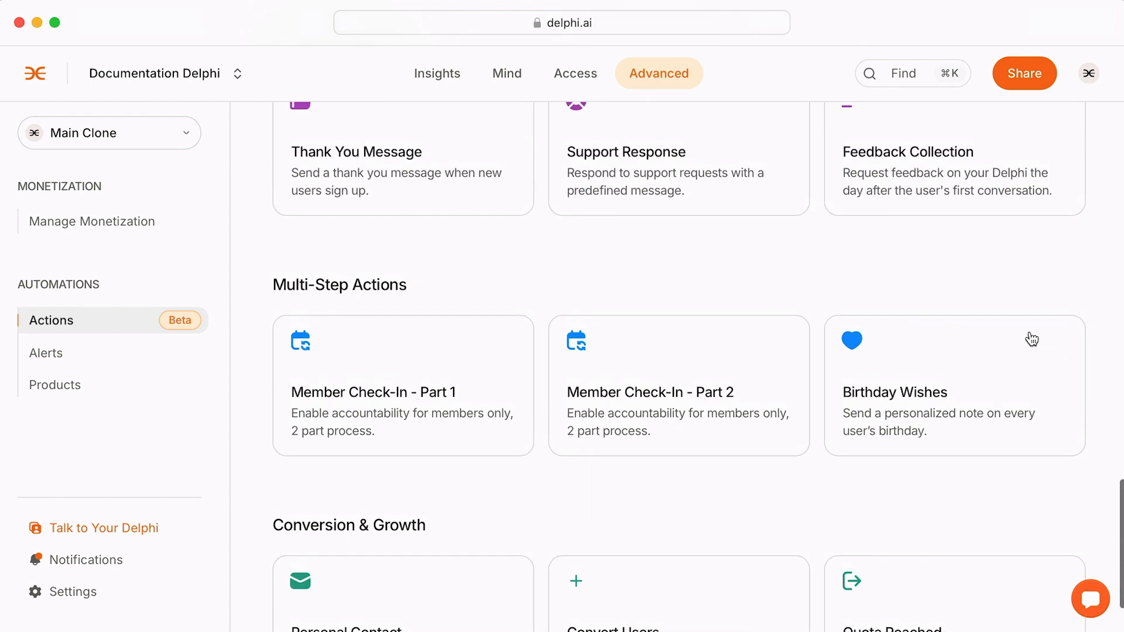
scroll(1031, 339, "up", 3)
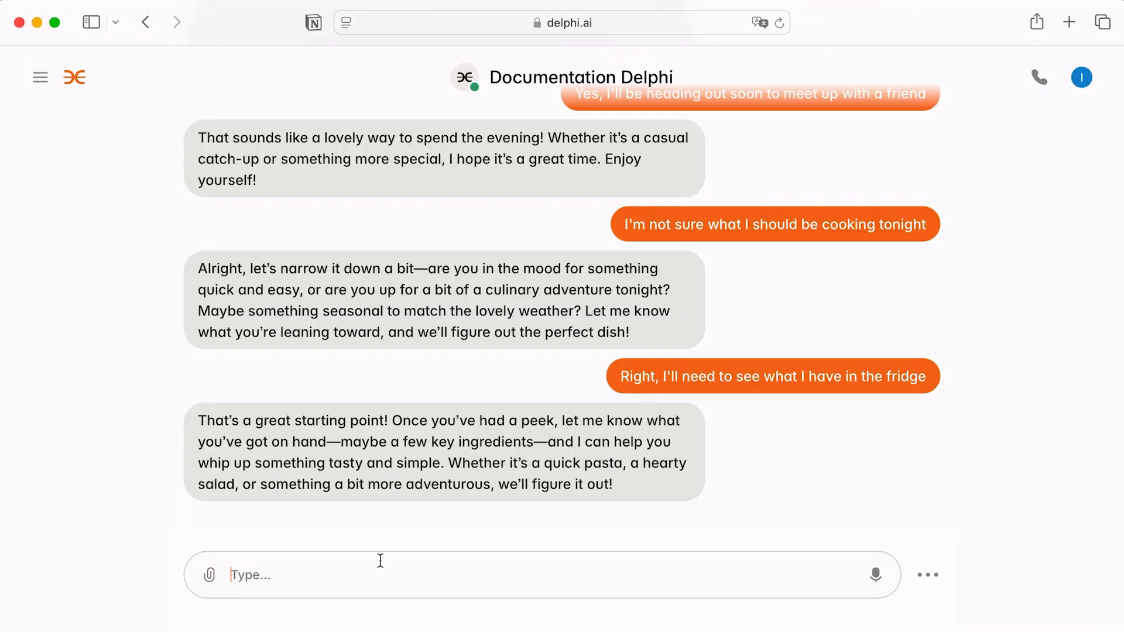
Step: Send the message "I'm going on a date tonight" in the Documentation Delphi chat
left_click(378, 560)
type("I'm going on a")
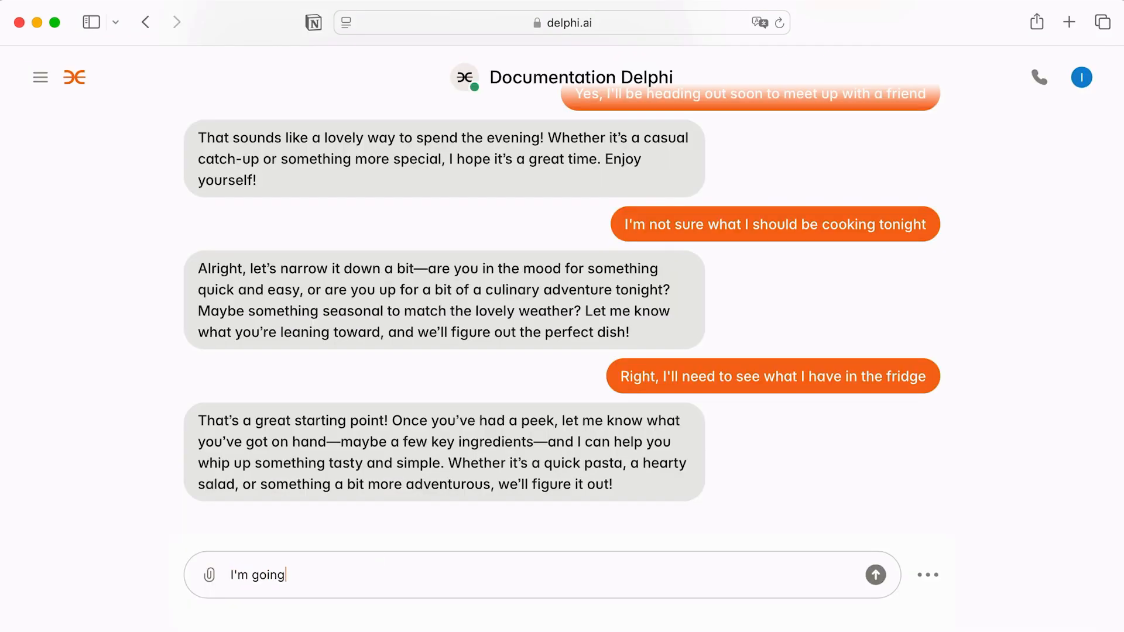
type(" date tonight")
key("Return")
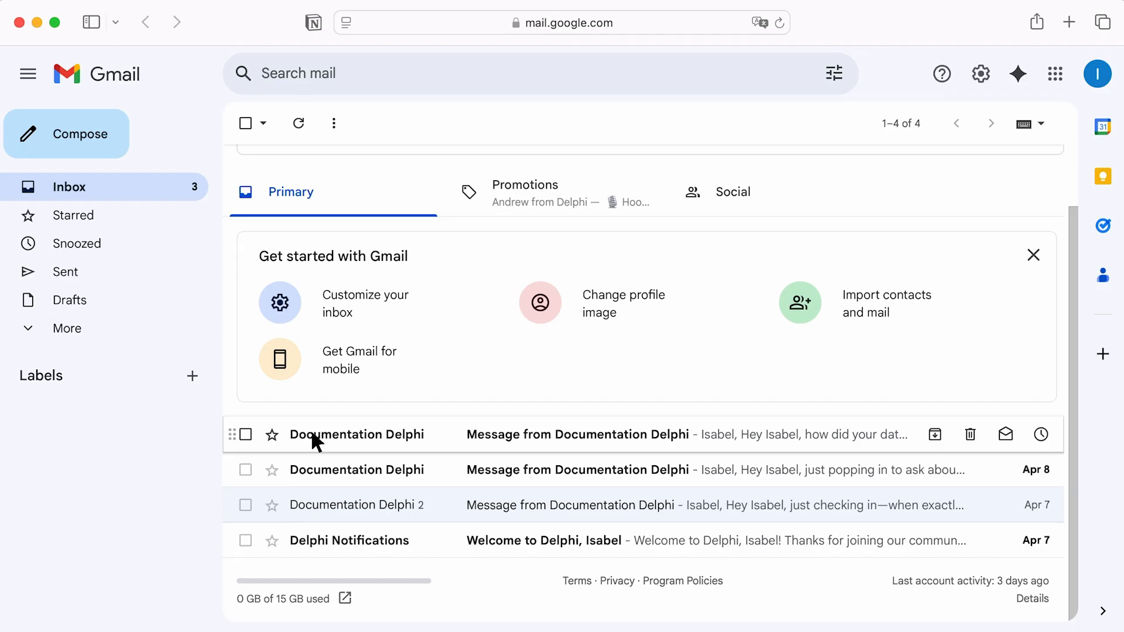
Step: Switch to Gmail and open the newest message from Documentation Delphi in the inbox
left_click(312, 434)
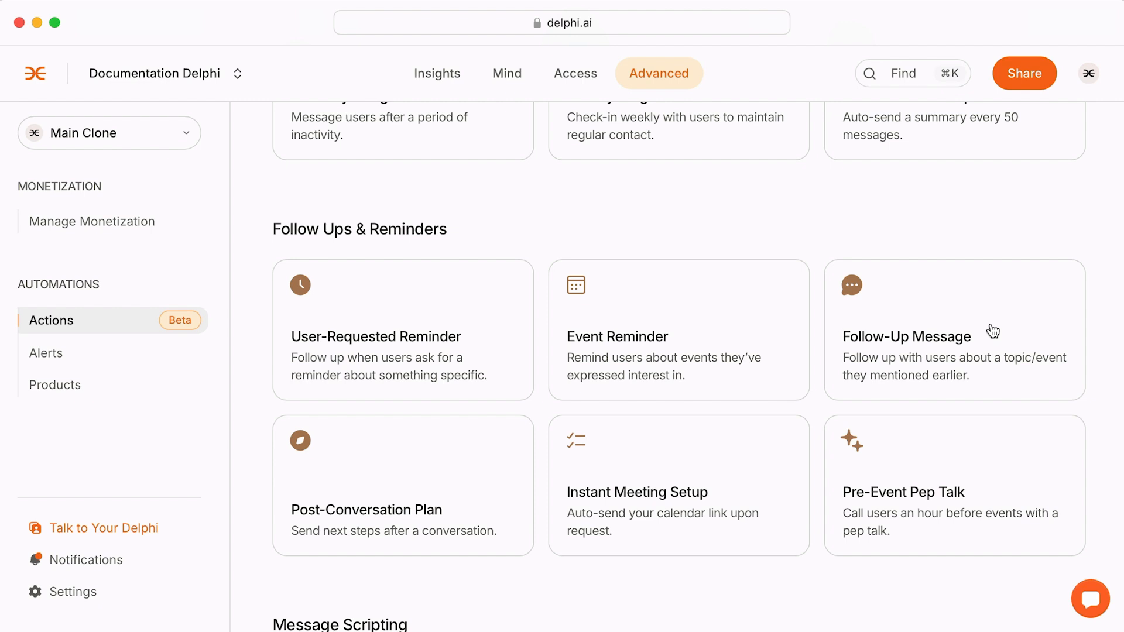
Step: Return to Delphi's action templates, open the Follow-Up Message template and set its trigger type to Alert Triggered
left_click(993, 332)
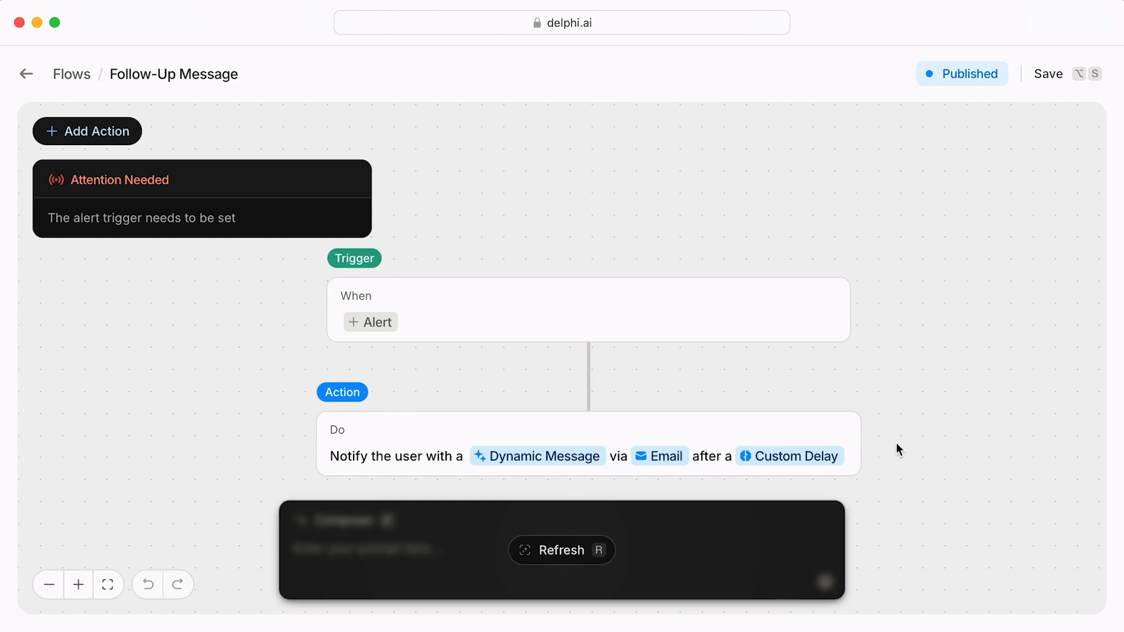
left_click(785, 320)
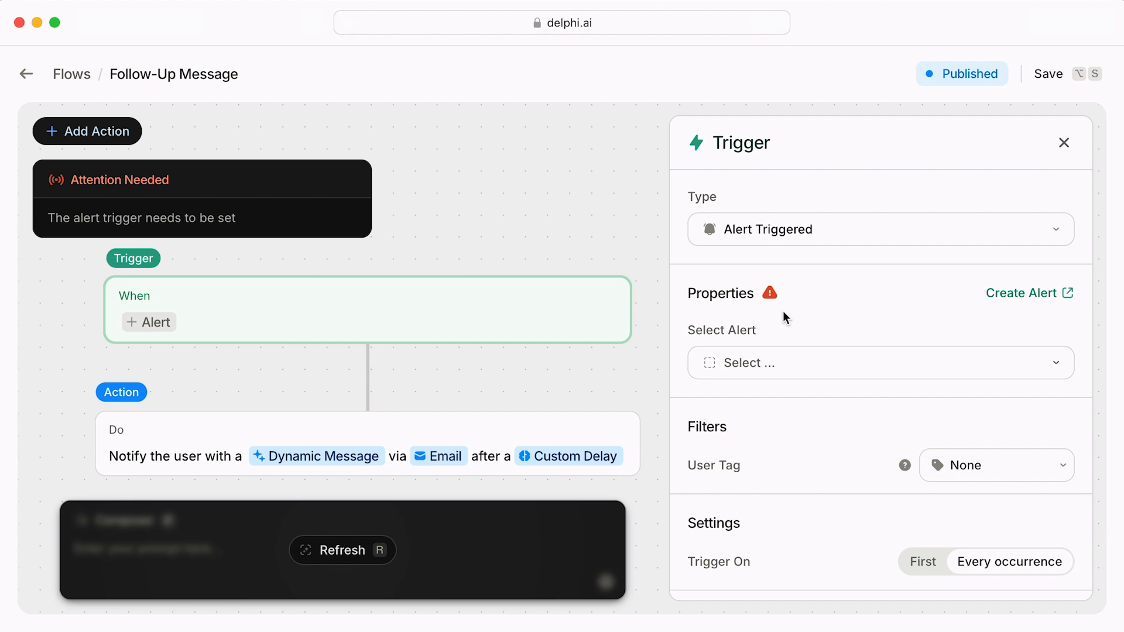
left_click(871, 240)
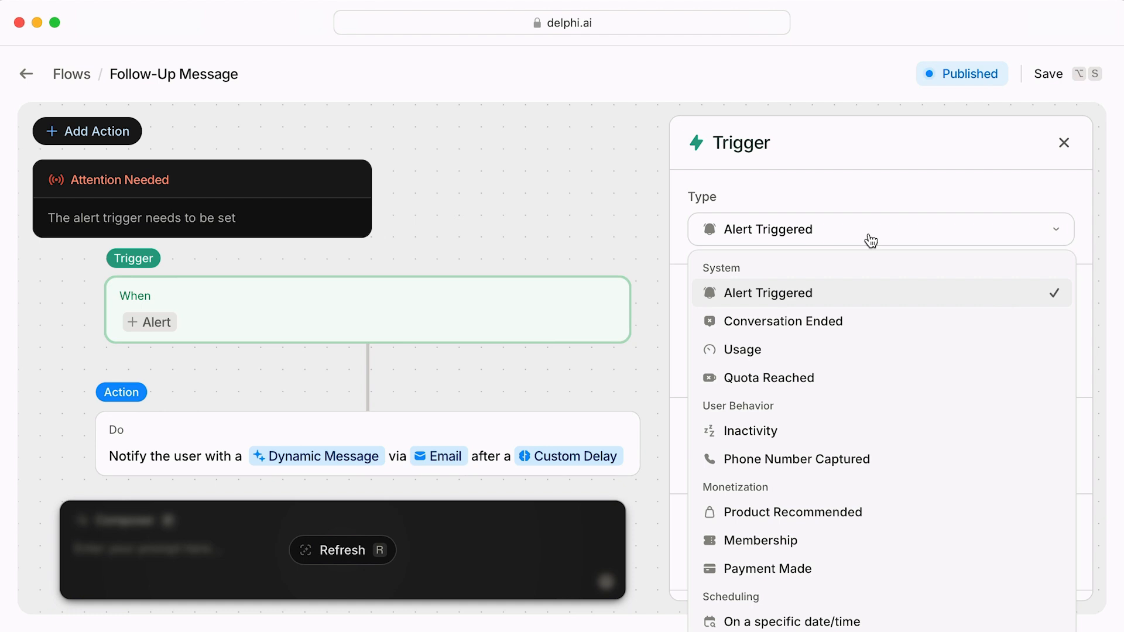
left_click(897, 293)
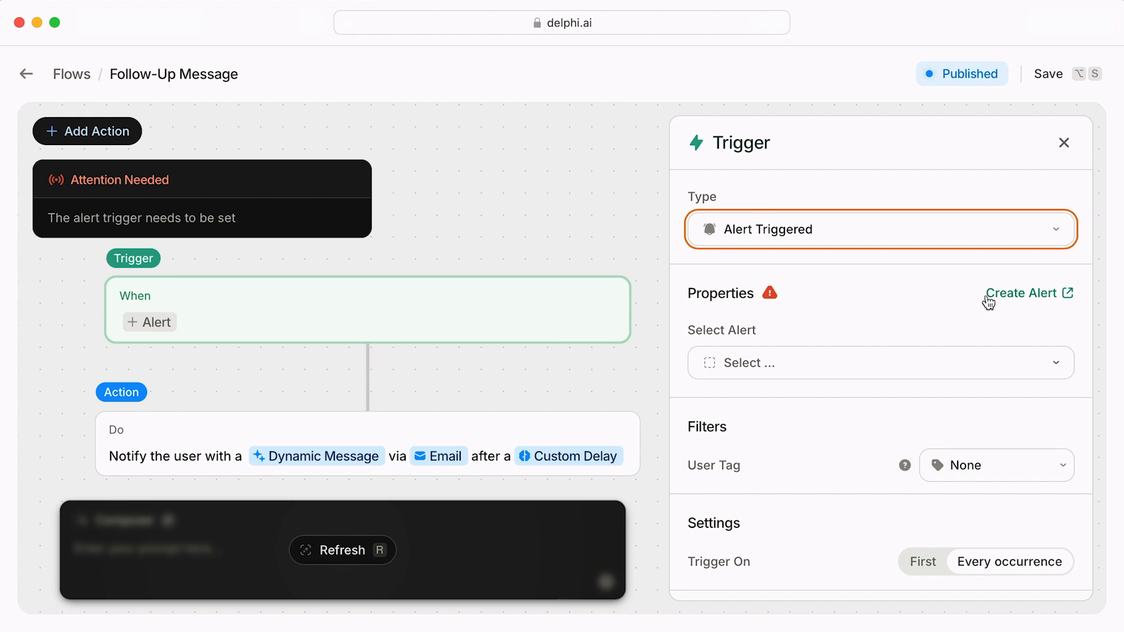
Step: Create a new alert for the trigger with the subject "mentions having an upcoming romantic date"
left_click(896, 364)
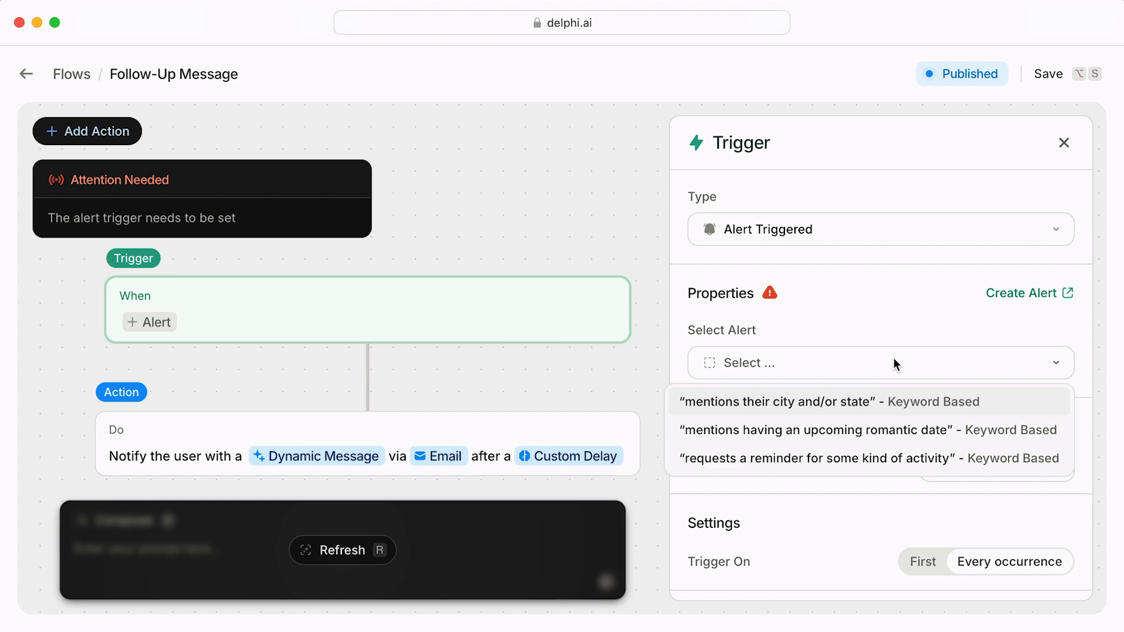
left_click(997, 296)
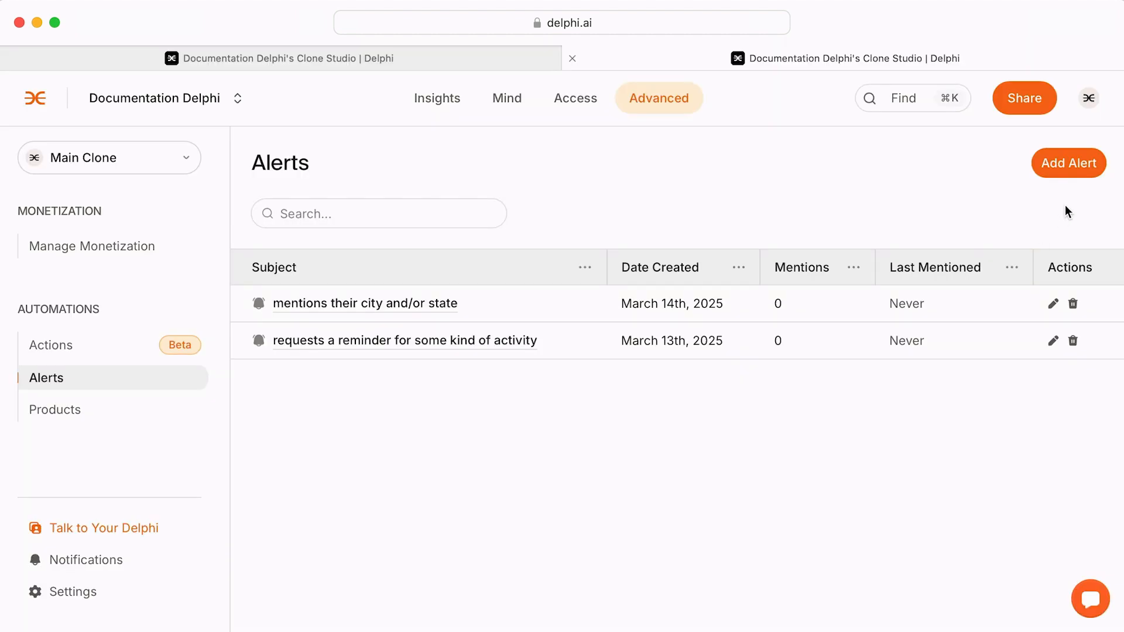
left_click(1081, 174)
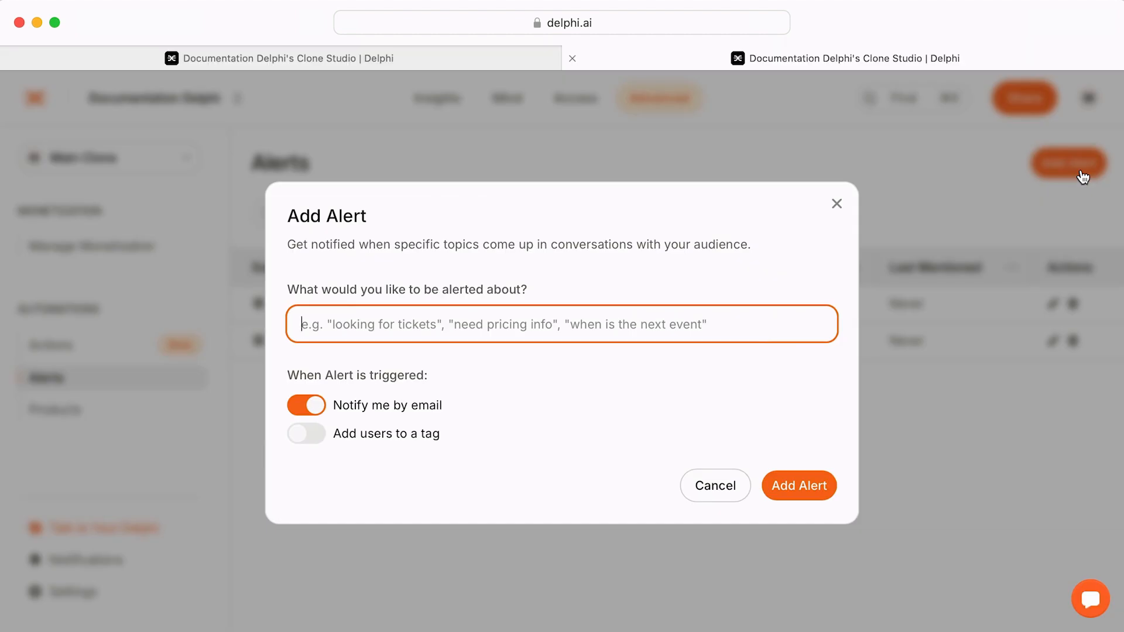
type("m")
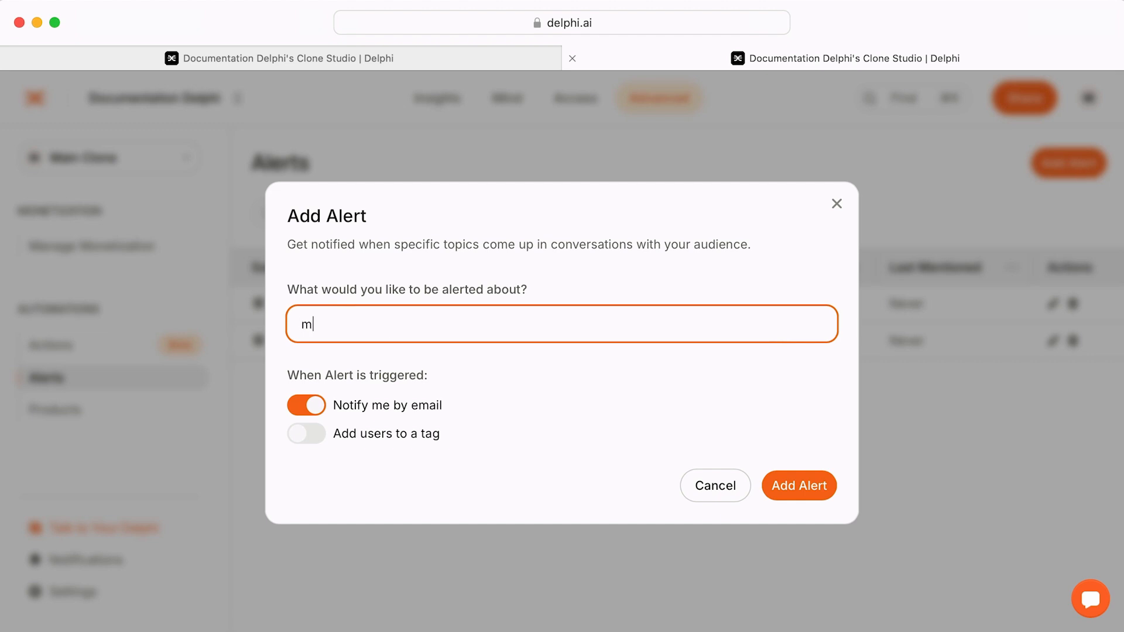
type("entions having an u")
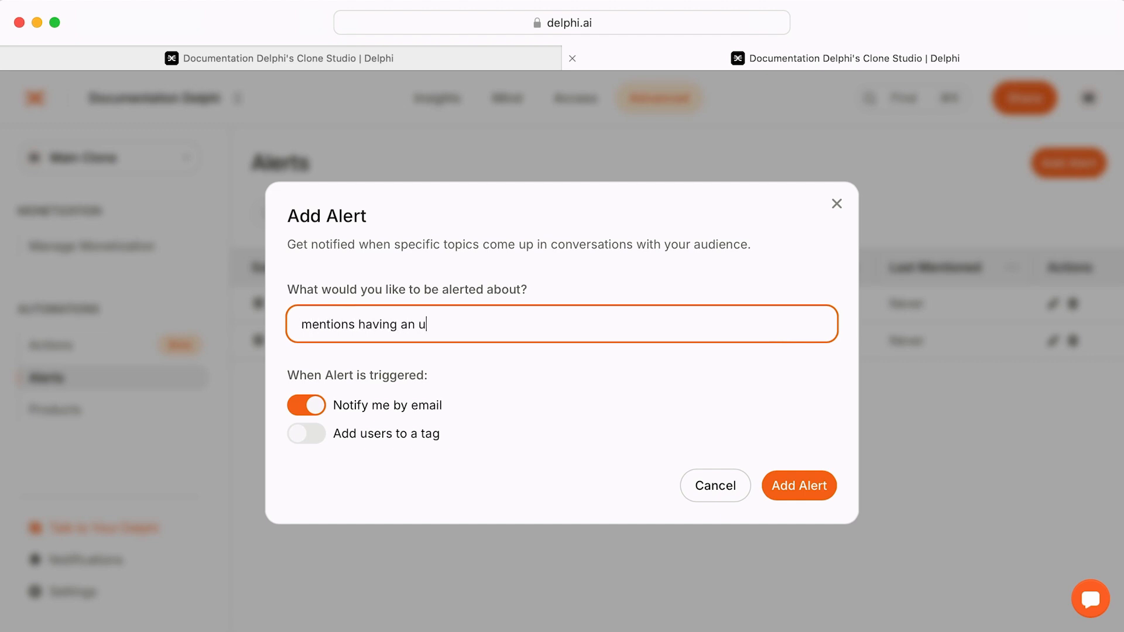
type("pcoming romantic date")
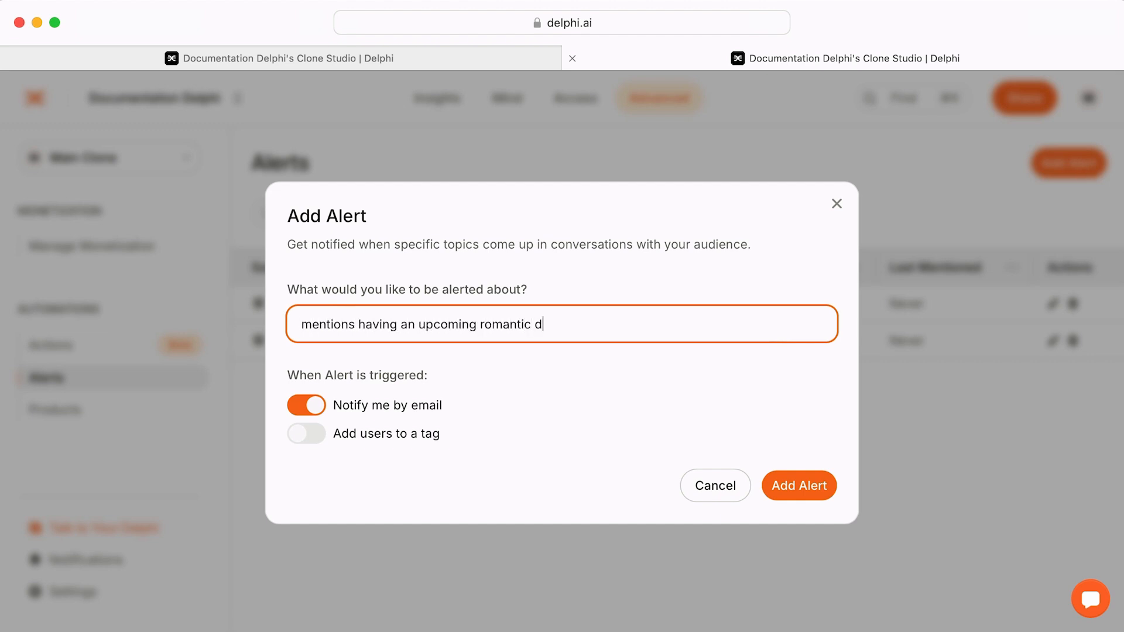
left_click(797, 492)
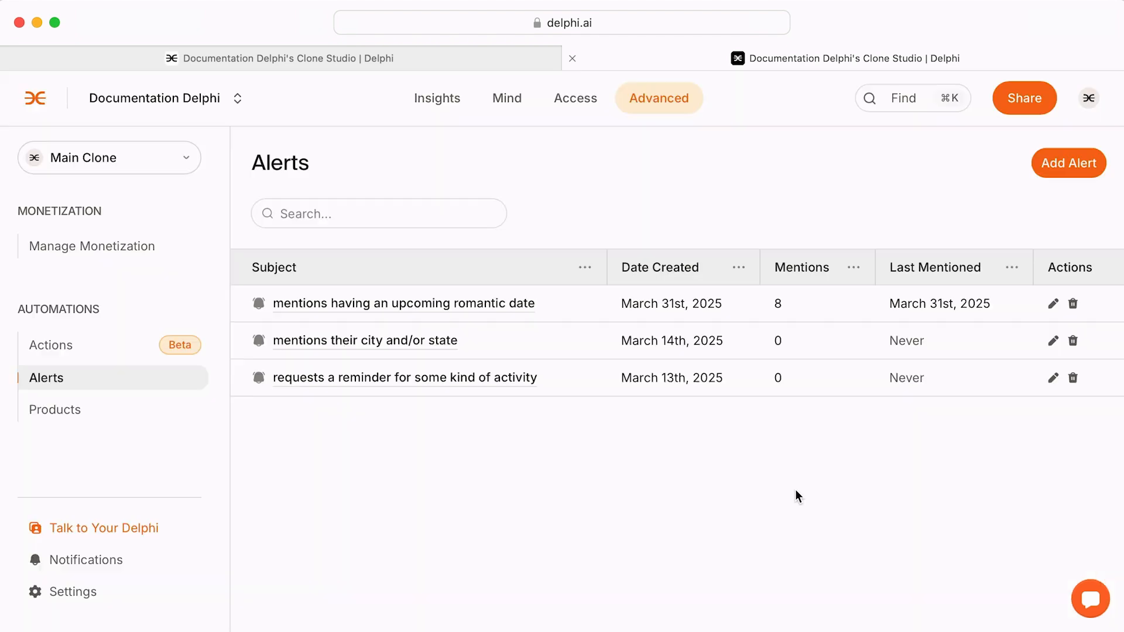
Step: Assign the "mentions having an upcoming romantic date" alert to the Follow-Up Message flow's trigger
left_click(416, 58)
left_click(706, 383)
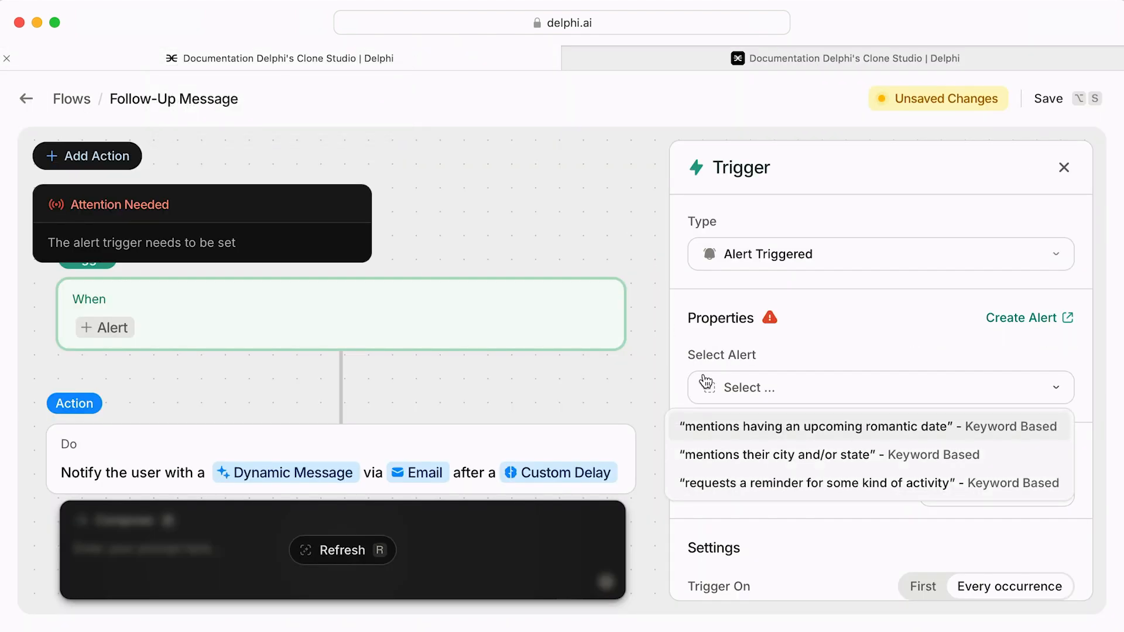
left_click(720, 430)
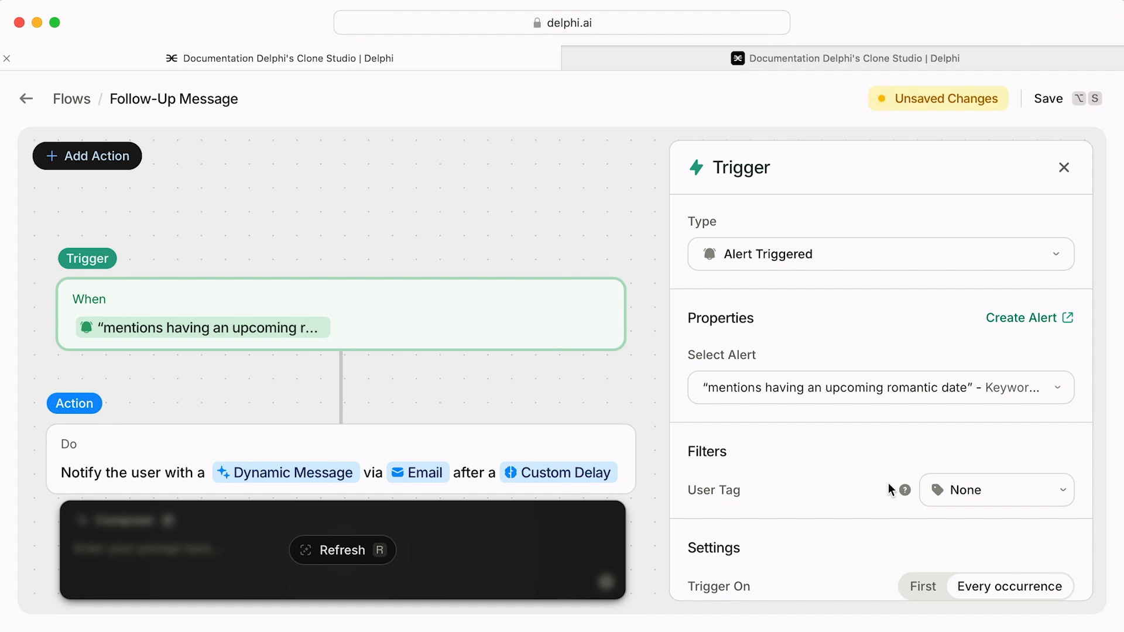
Step: Set the trigger's user tag filter to None and Trigger On to Every occurrence, and save the flow
left_click(943, 506)
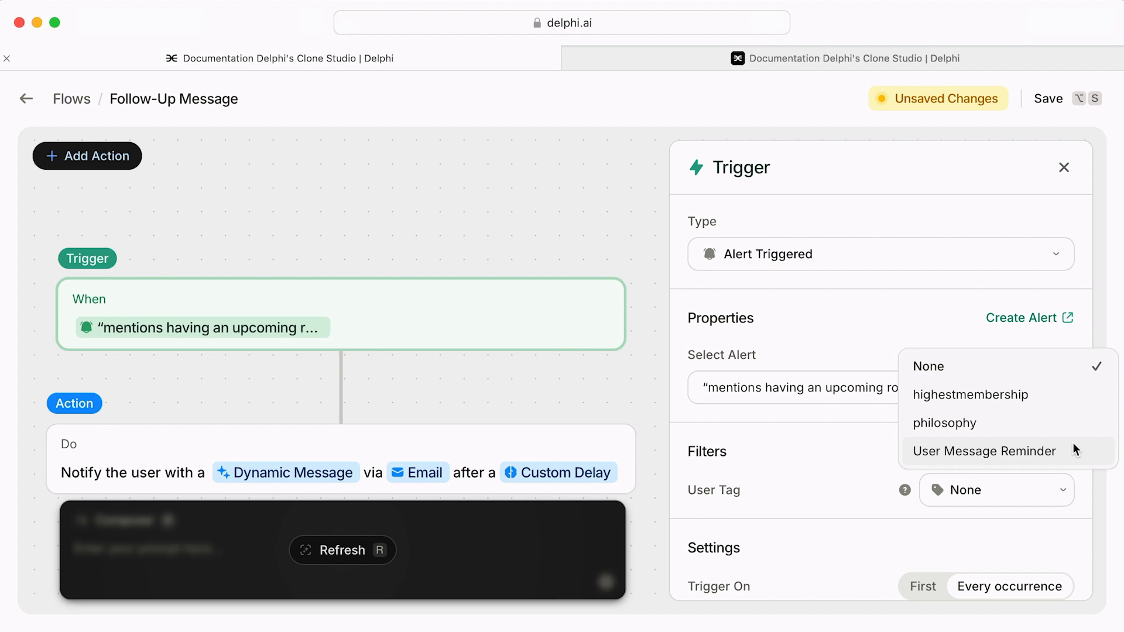
left_click(1073, 365)
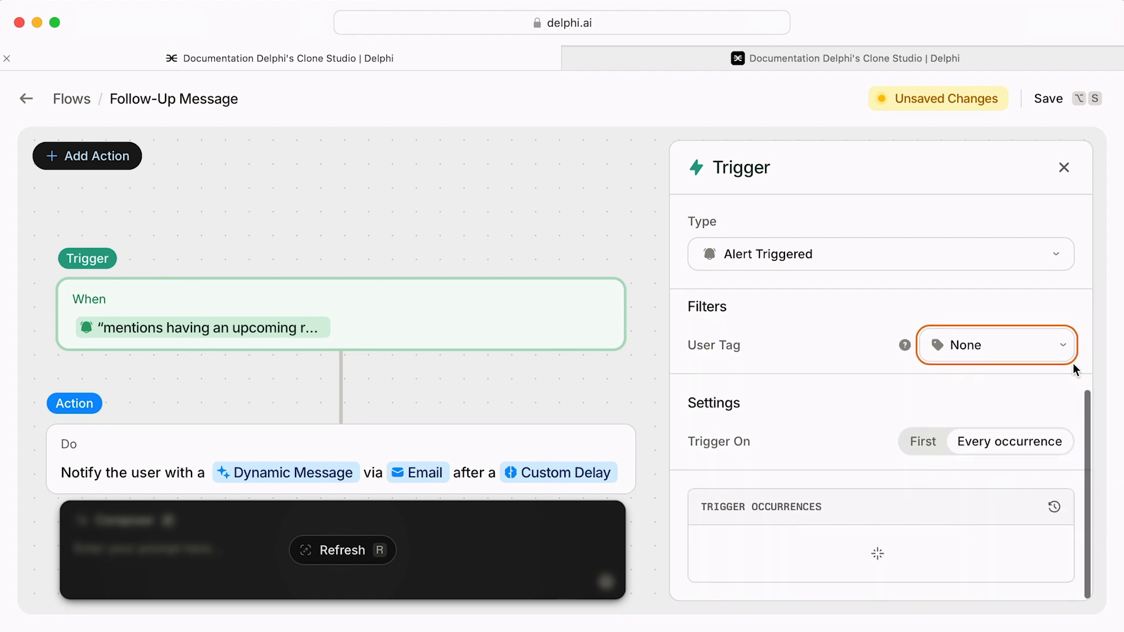
left_click(909, 446)
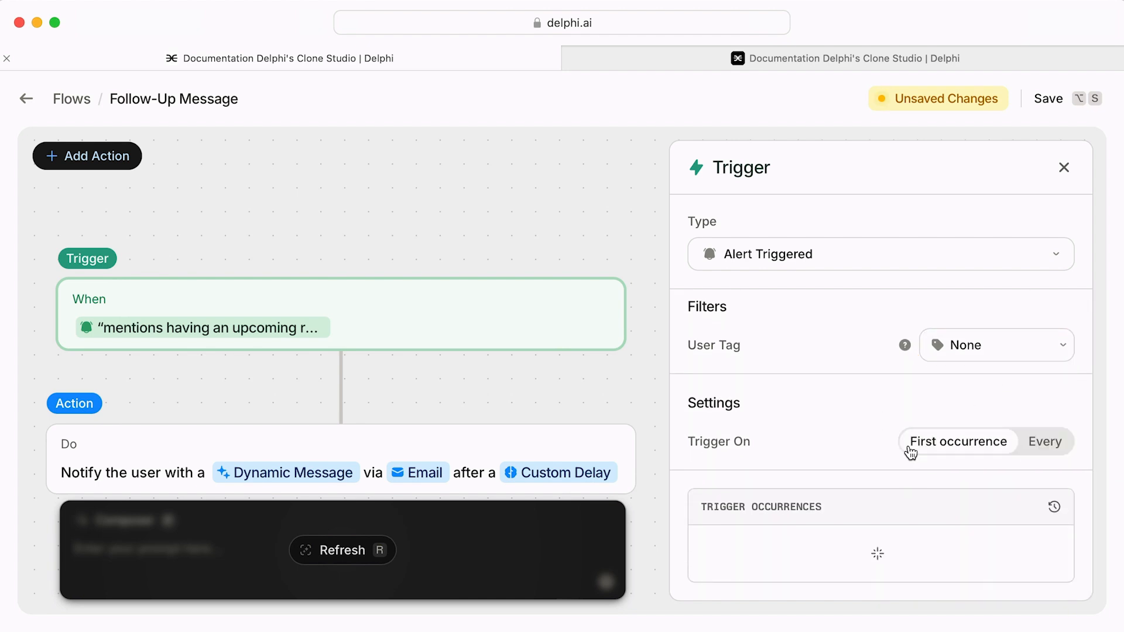
left_click(1035, 449)
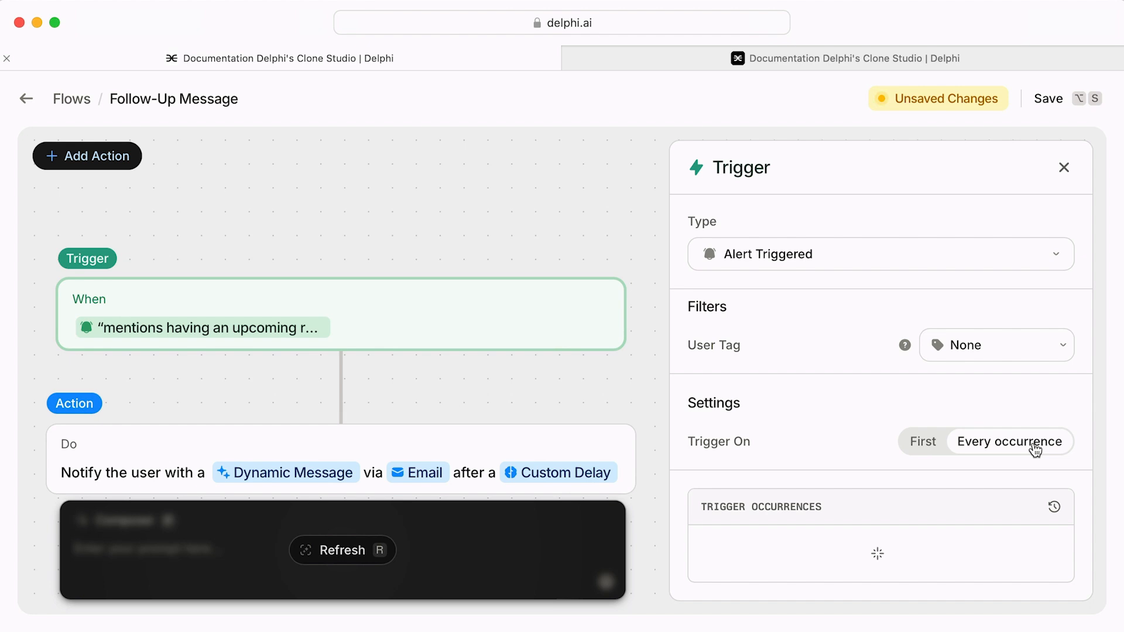
left_click(1051, 112)
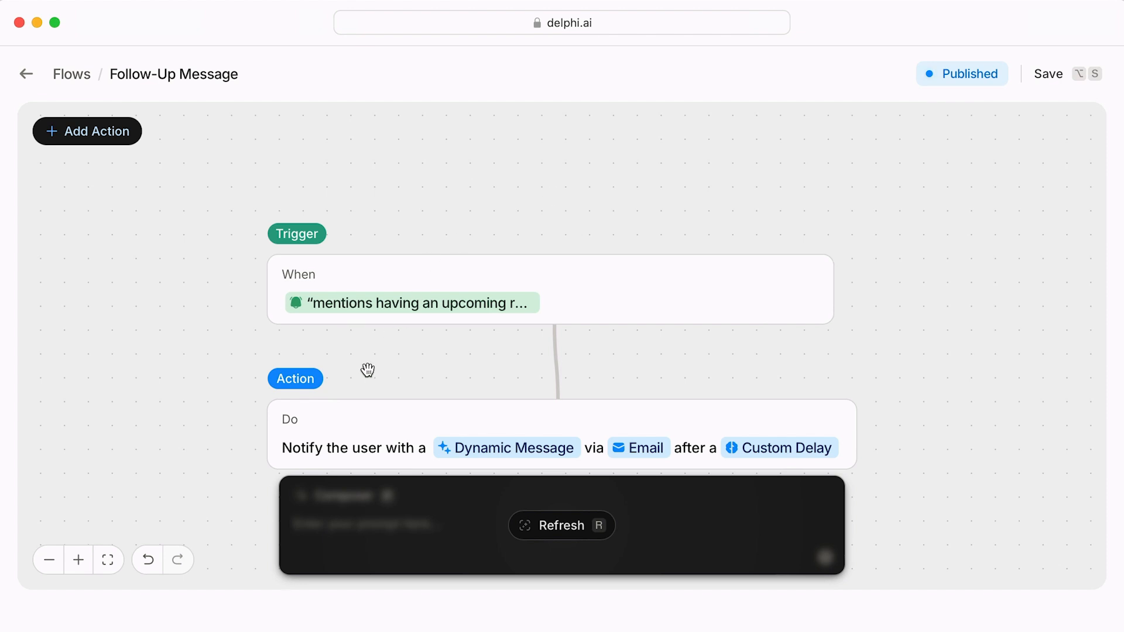
Step: Configure the flow's action as Send Message with Email as the conversation medium
left_click(417, 411)
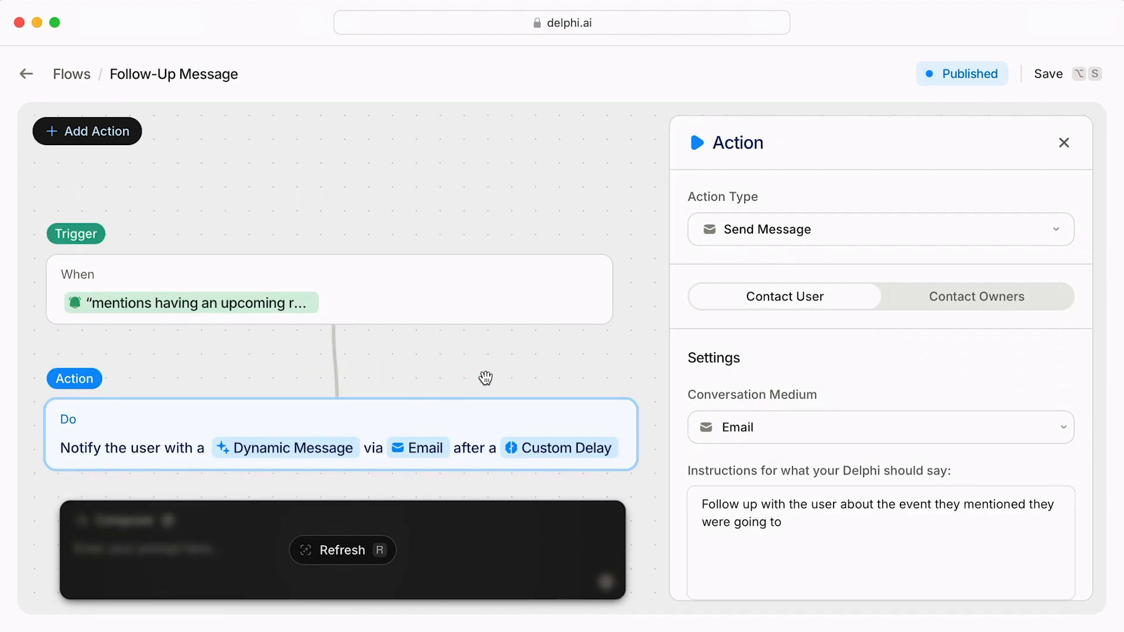
left_click(727, 245)
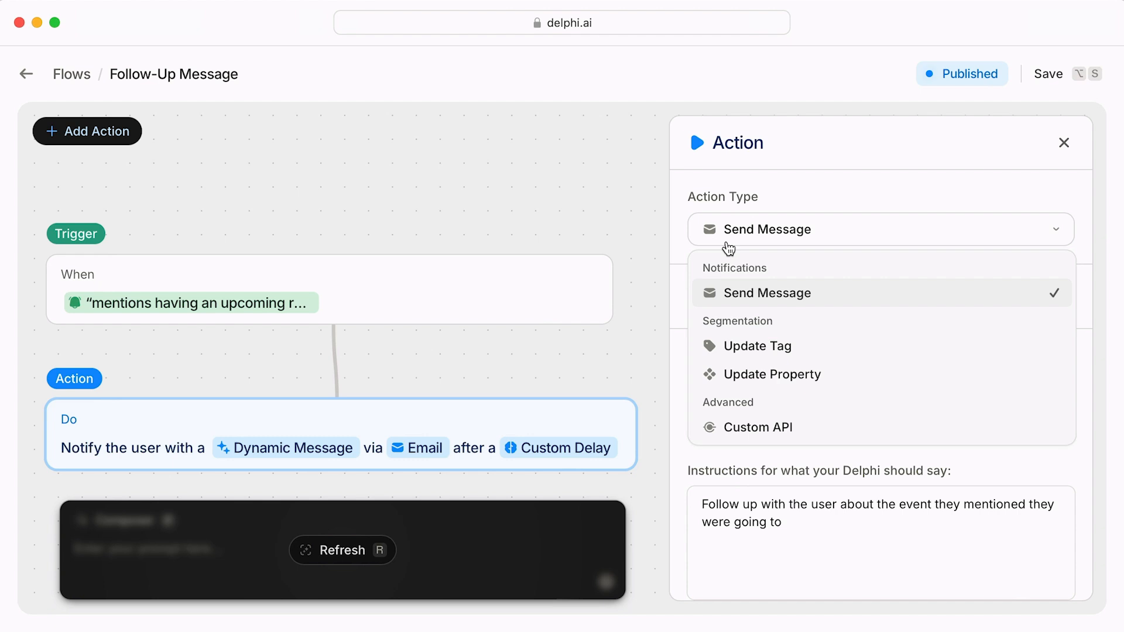
left_click(735, 294)
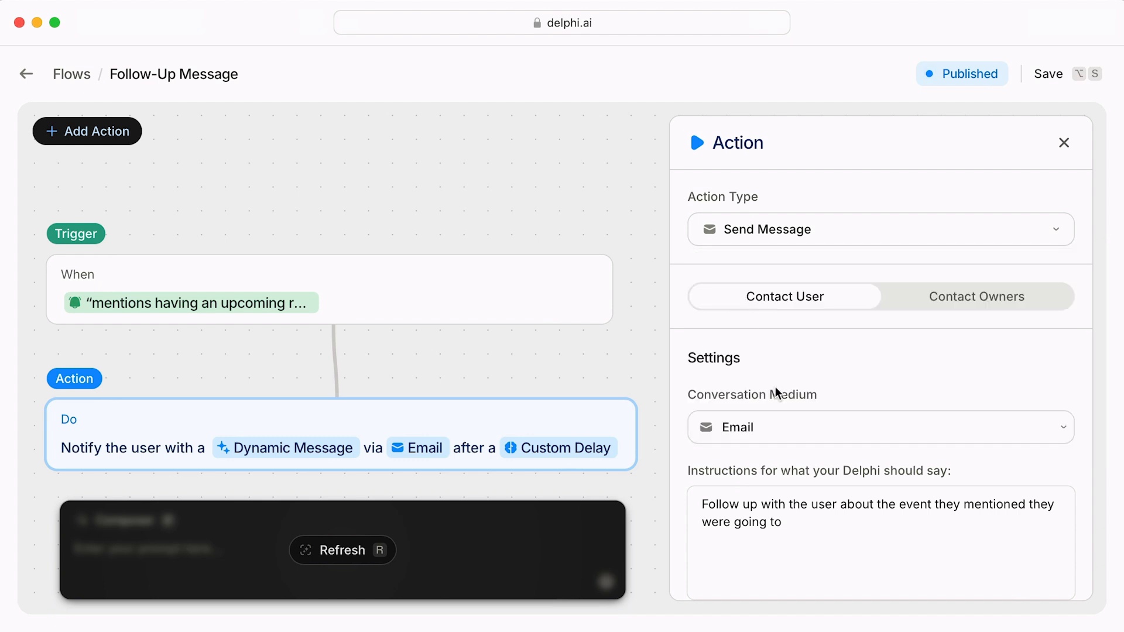
left_click(785, 427)
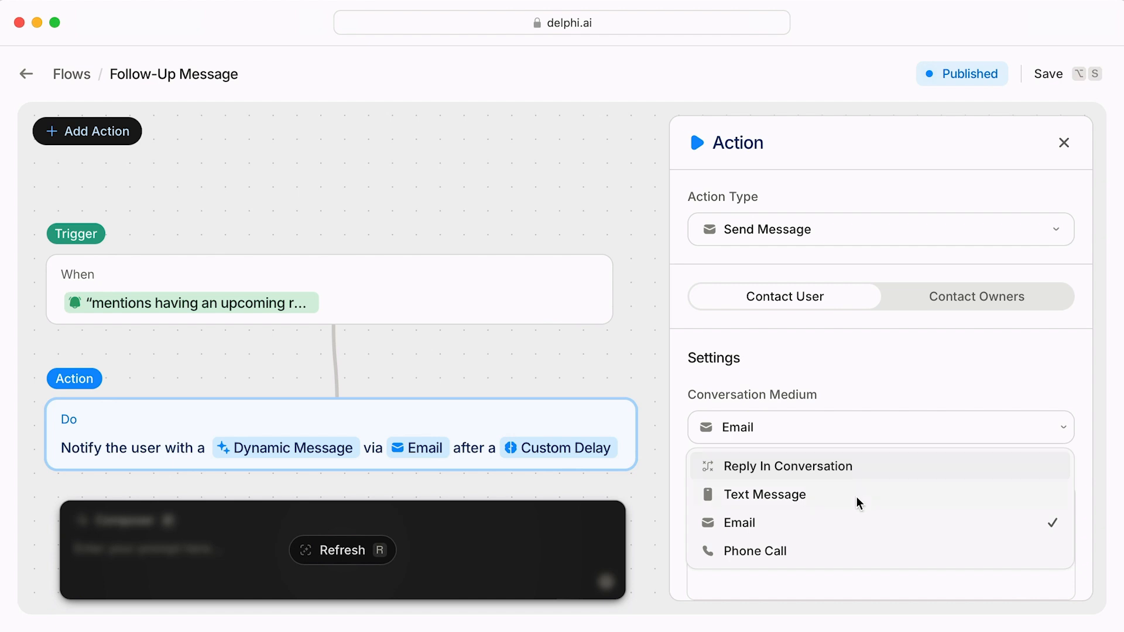
left_click(826, 527)
Step: Reword the end of the message instructions to "date they mentioned they were going on, asking them how it went"
left_click(826, 527)
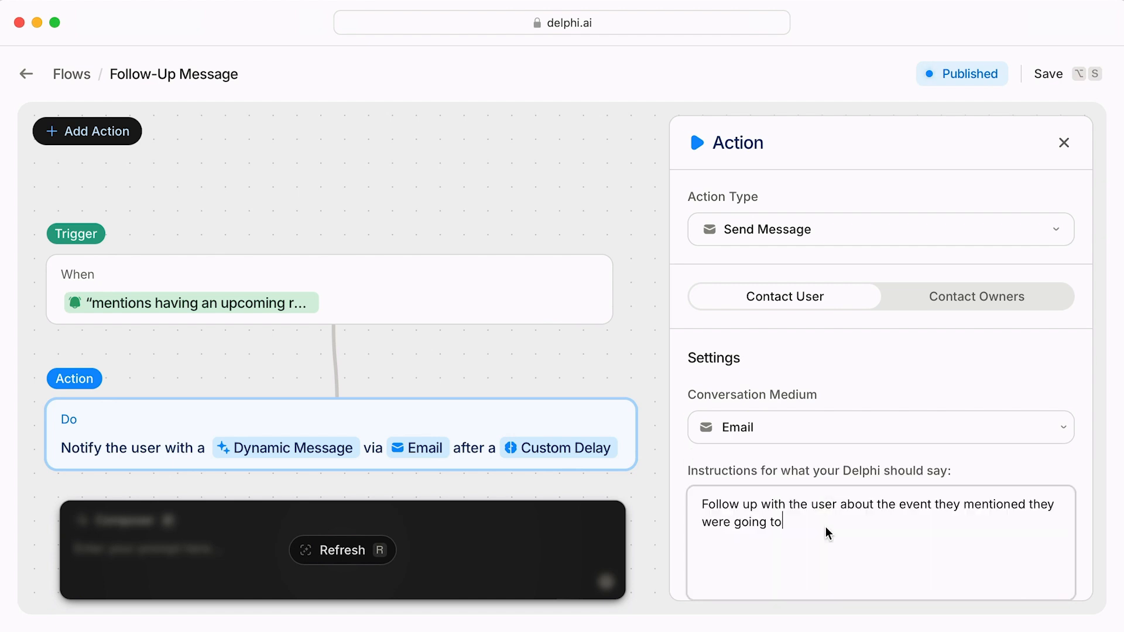
scroll(826, 527, "down", 3)
scroll(825, 527, "down", 1)
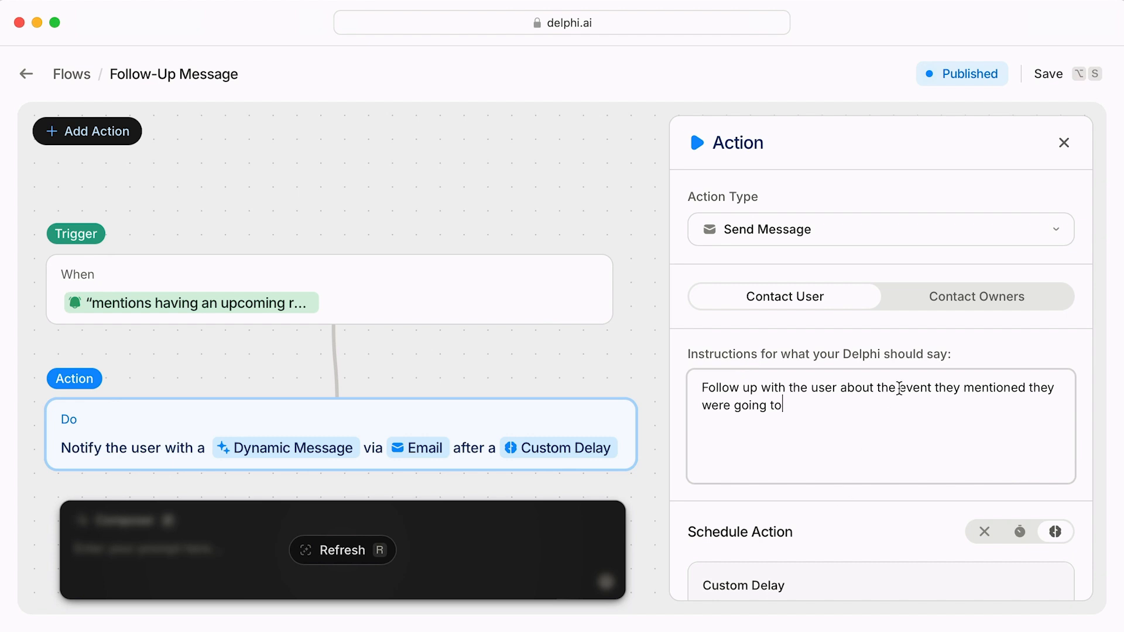
left_click_drag(898, 389, 906, 401)
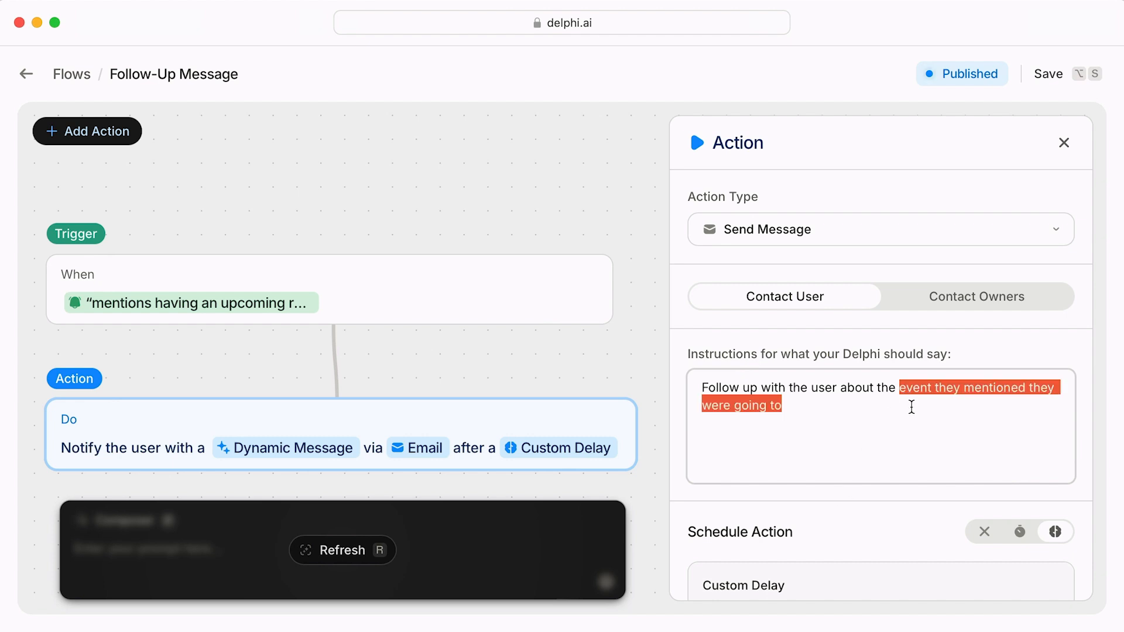
type("date they mentioned they were going on, asking them how it went")
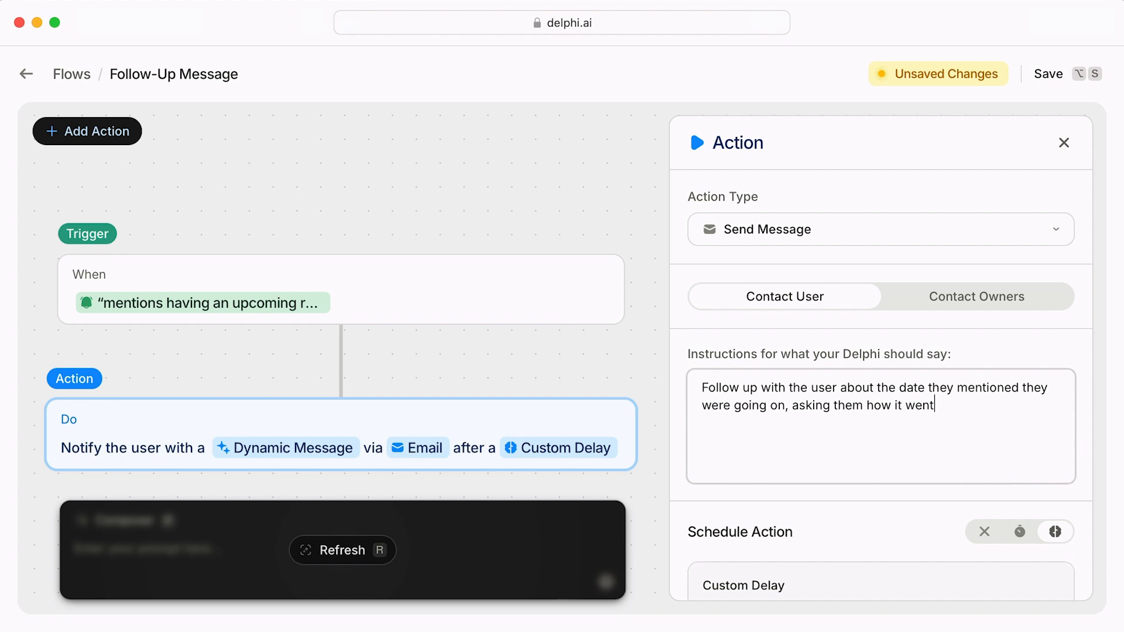
Step: Set the custom delay to 12 hours after dates with known times, 1 day if only the day is known, otherwise 3 days after messaging, and save
scroll(911, 406, "down", 4)
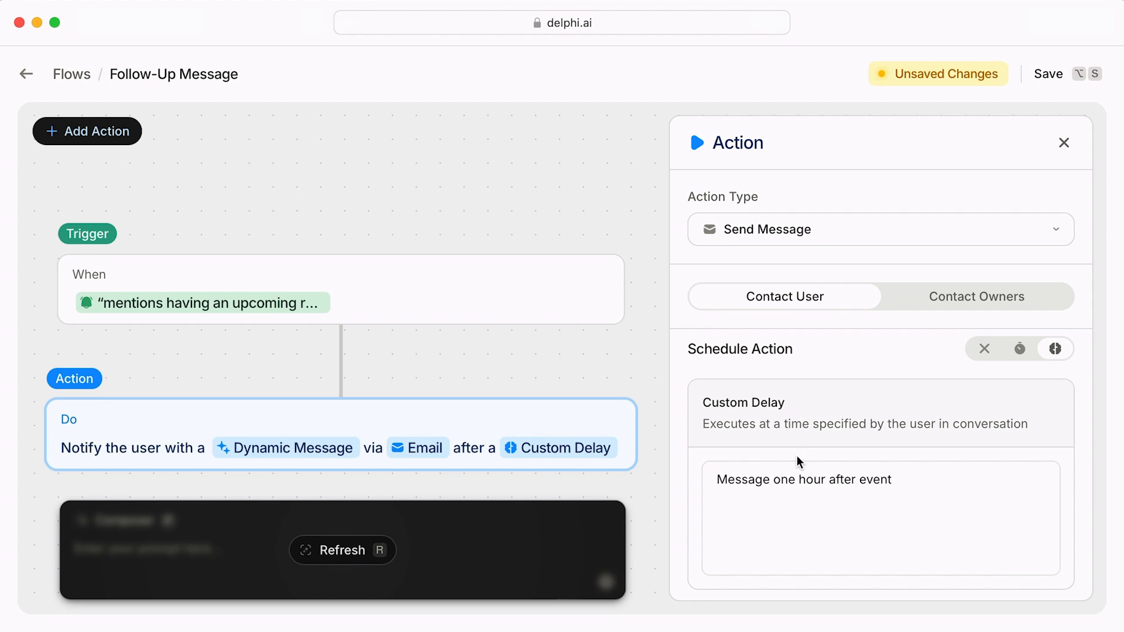
left_click_drag(772, 480, 893, 485)
type("the u")
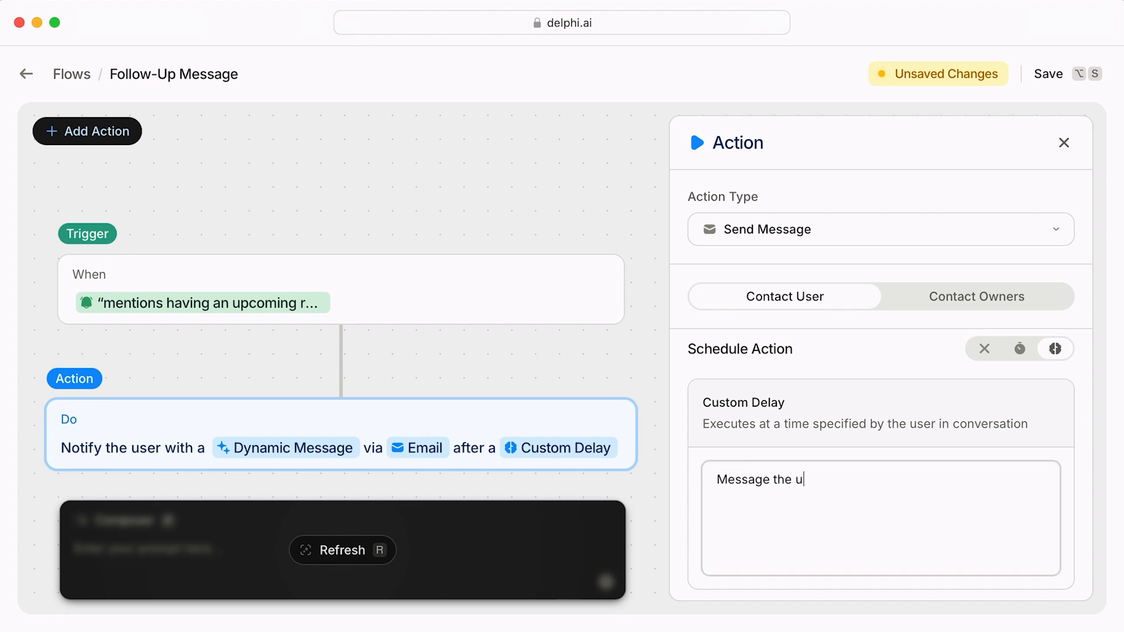
type("ser 12 hours after their date if we know the")
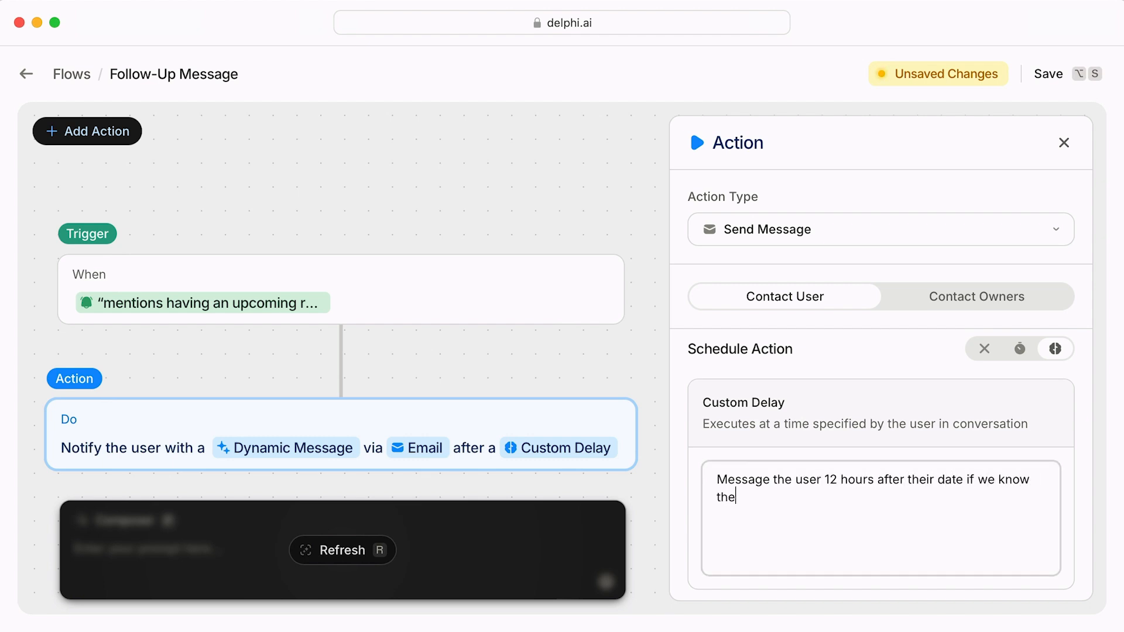
type(" specific time, 1 day la")
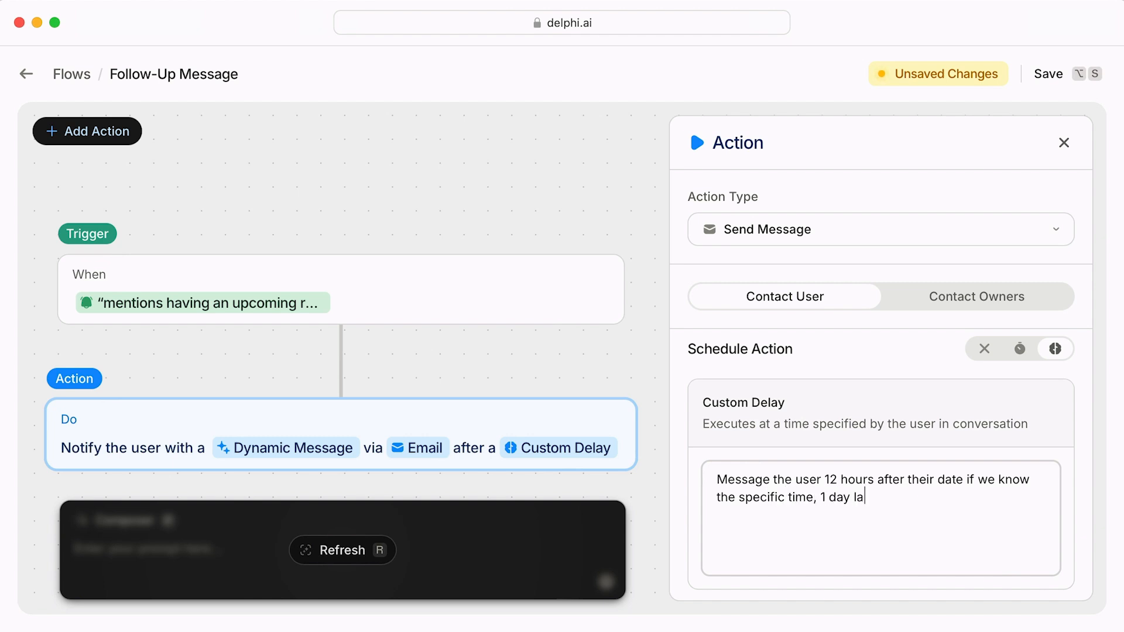
type("ter if we only know the ")
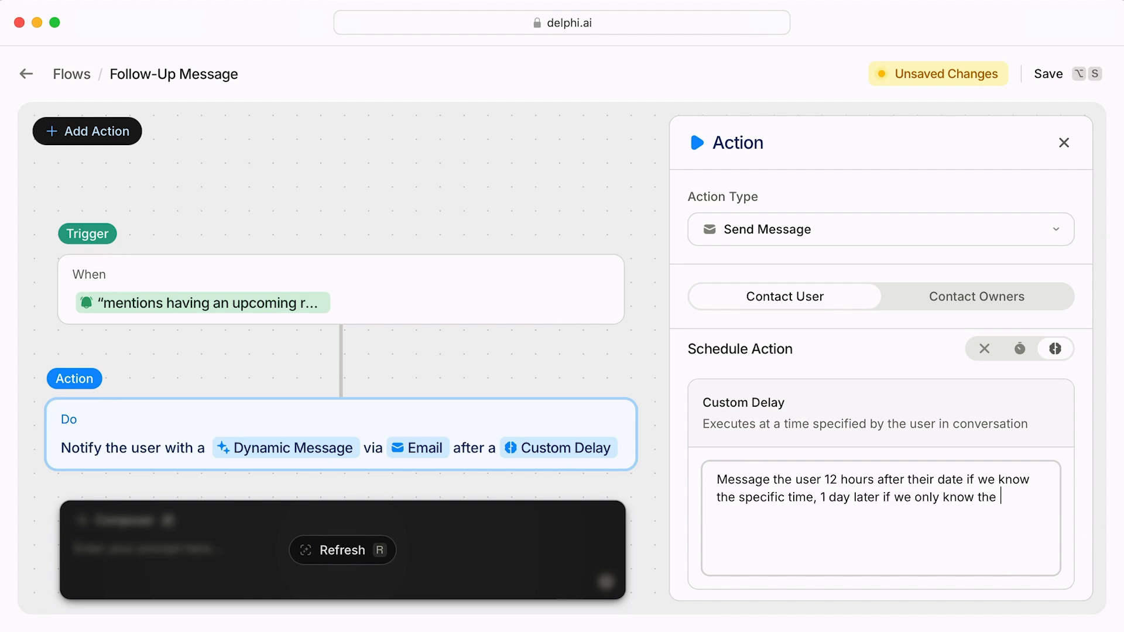
type("day, or 3 days after t")
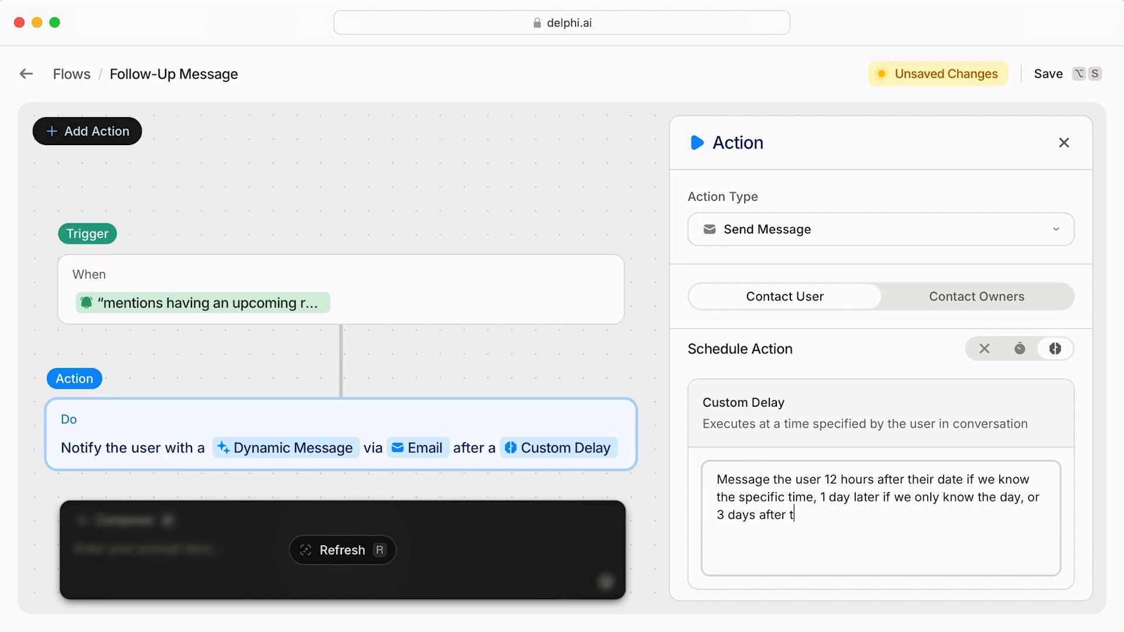
type("hey sent the message if we")
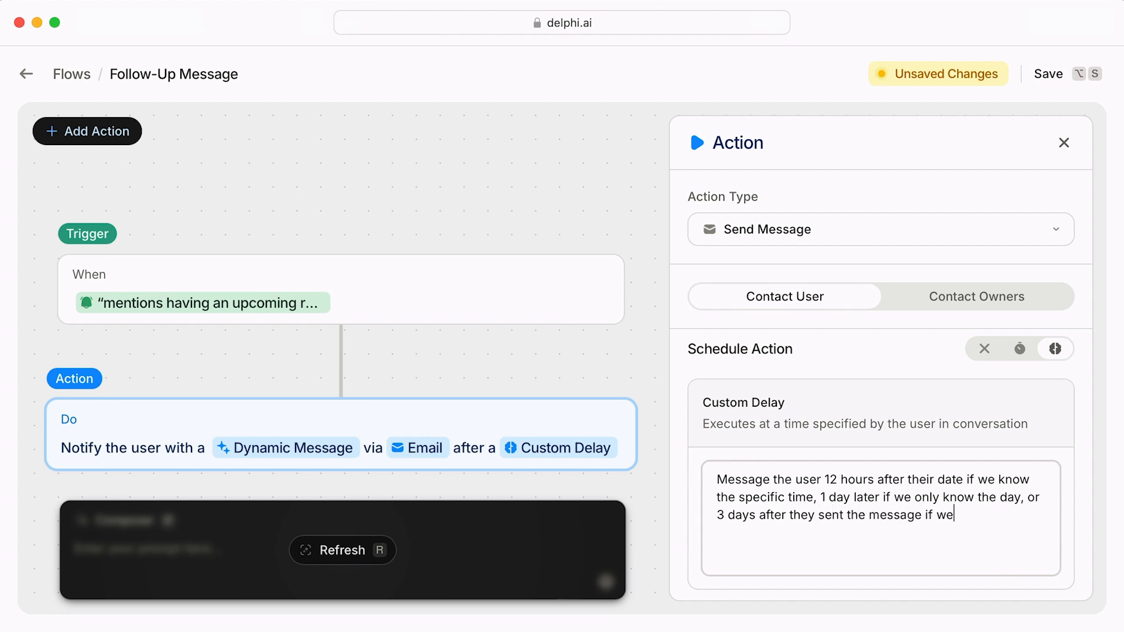
type(" have no timing information")
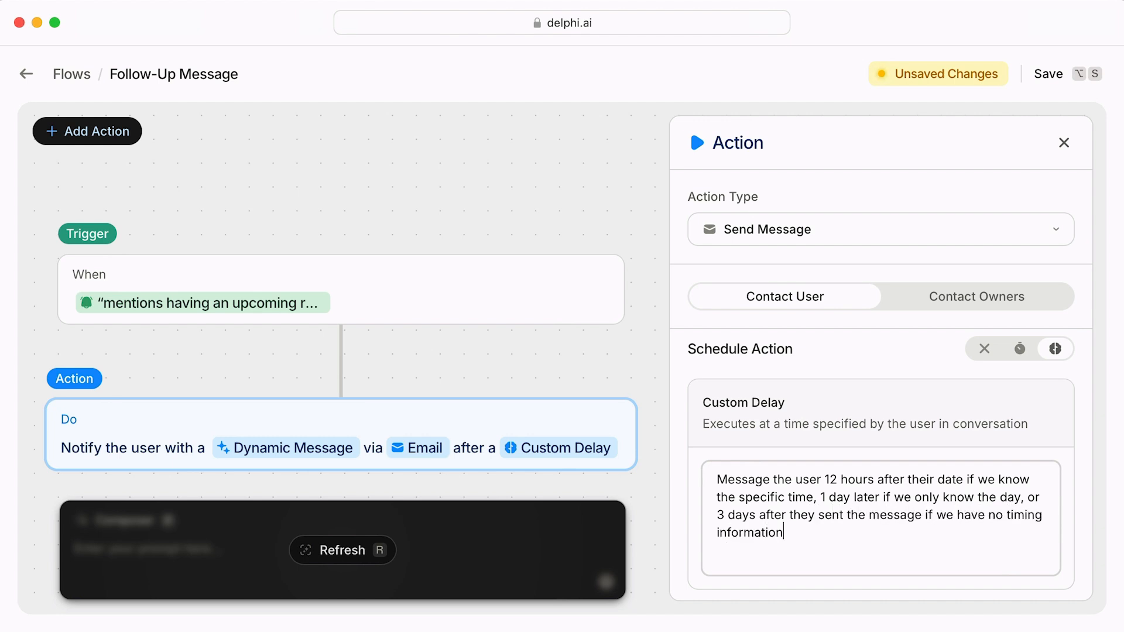
left_click(1063, 74)
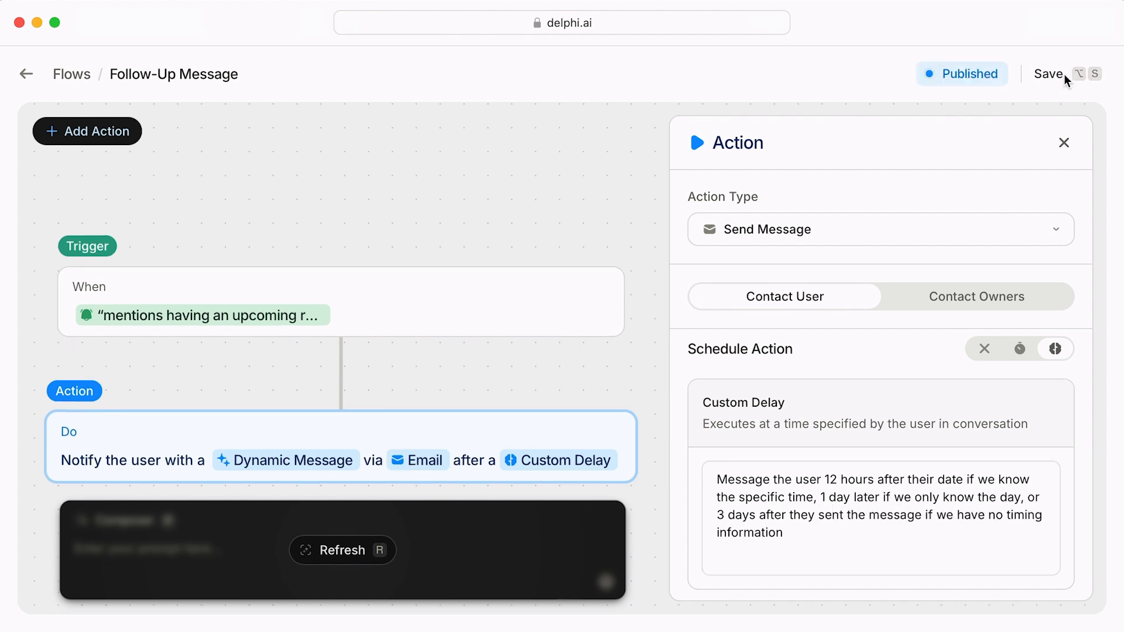
Step: Add a second, immediate Send Message action by email with the instructions "Ask the user about the timing of the date" and check its settings
left_click(118, 140)
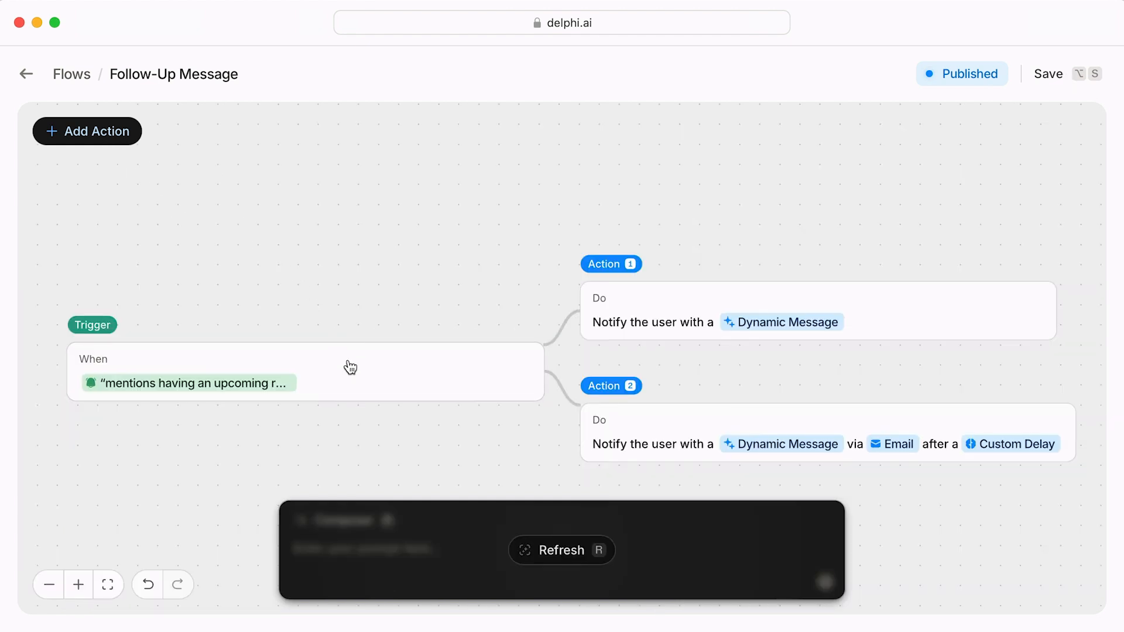
left_click(673, 304)
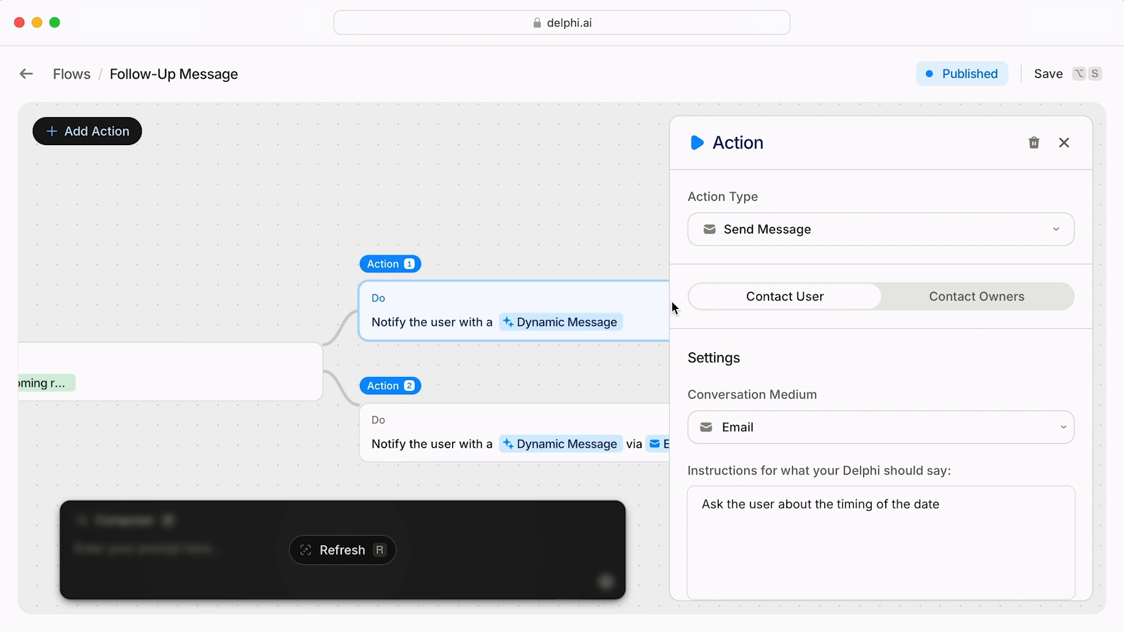
scroll(721, 444, "down", 5)
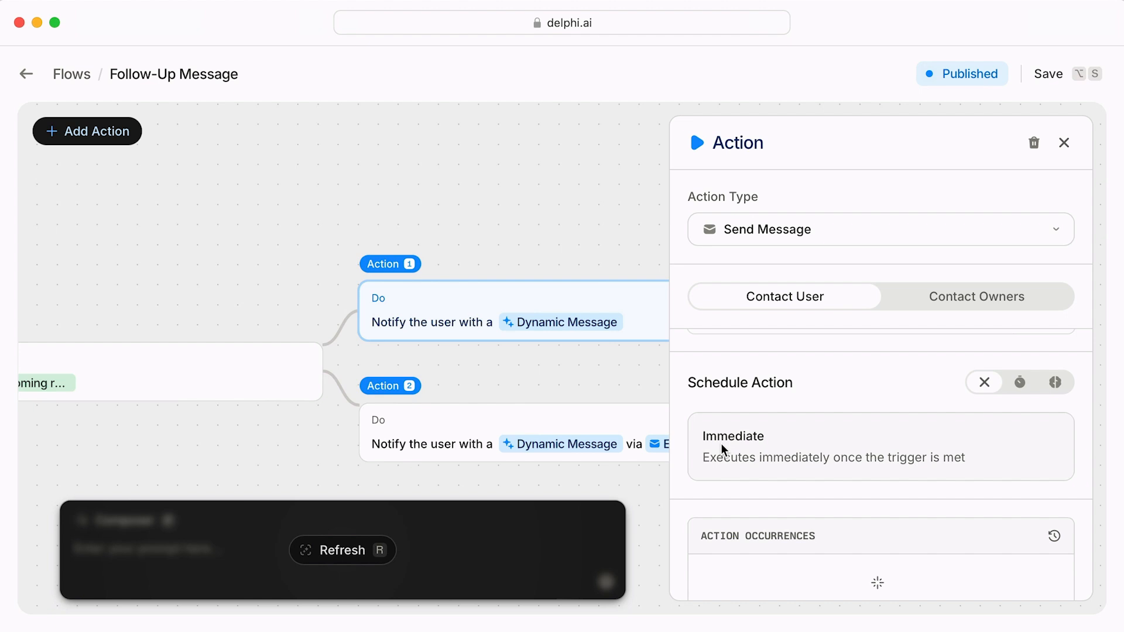
Step: Review the follow-up action's message instructions and custom delay along with the trigger's alert and filter settings, and save the flow
left_click(638, 425)
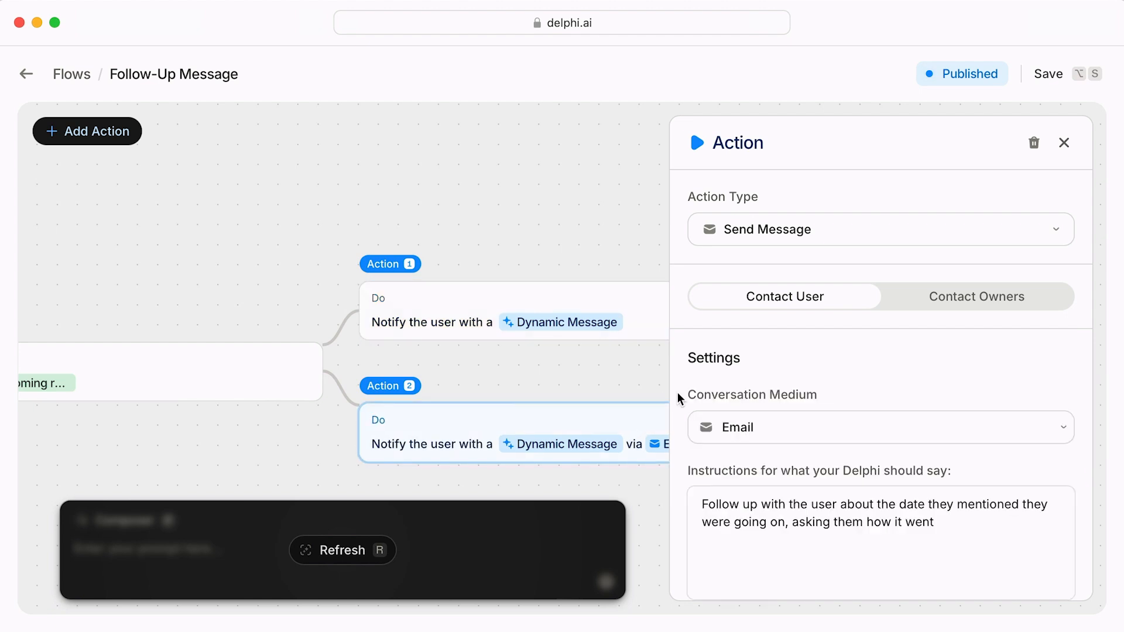
scroll(678, 398, "down", 3)
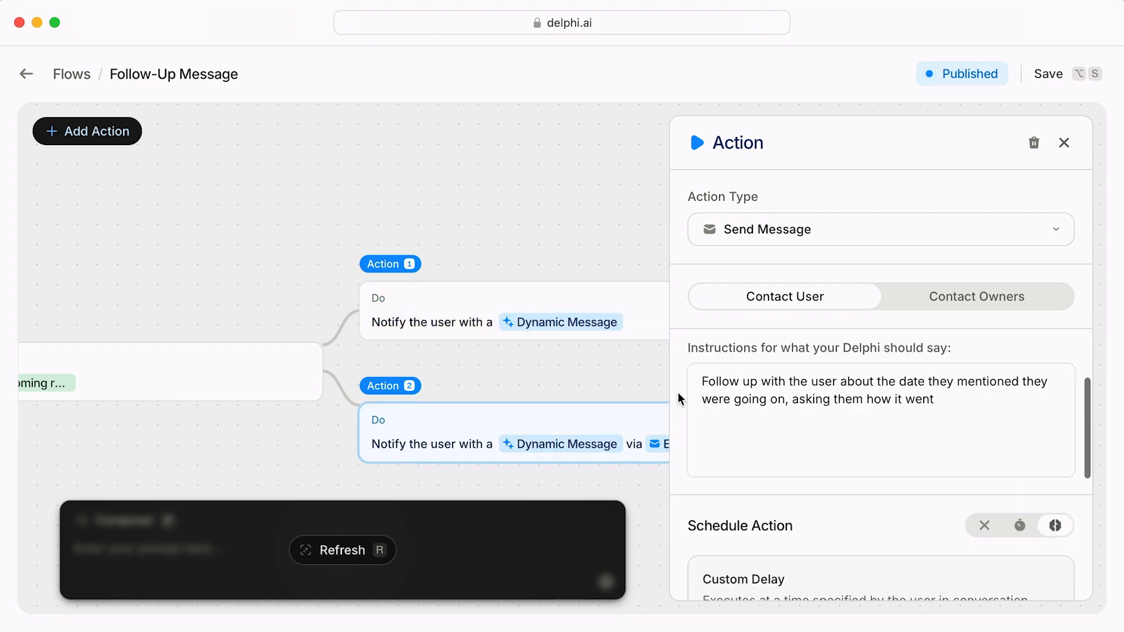
scroll(678, 398, "down", 3)
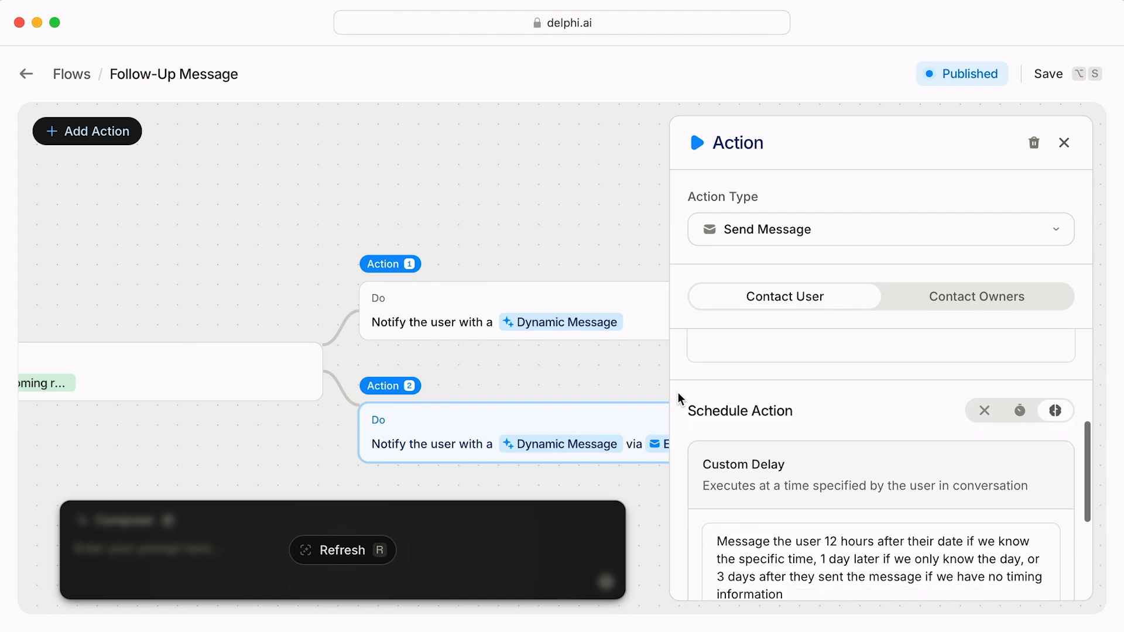
scroll(678, 398, "down", 1)
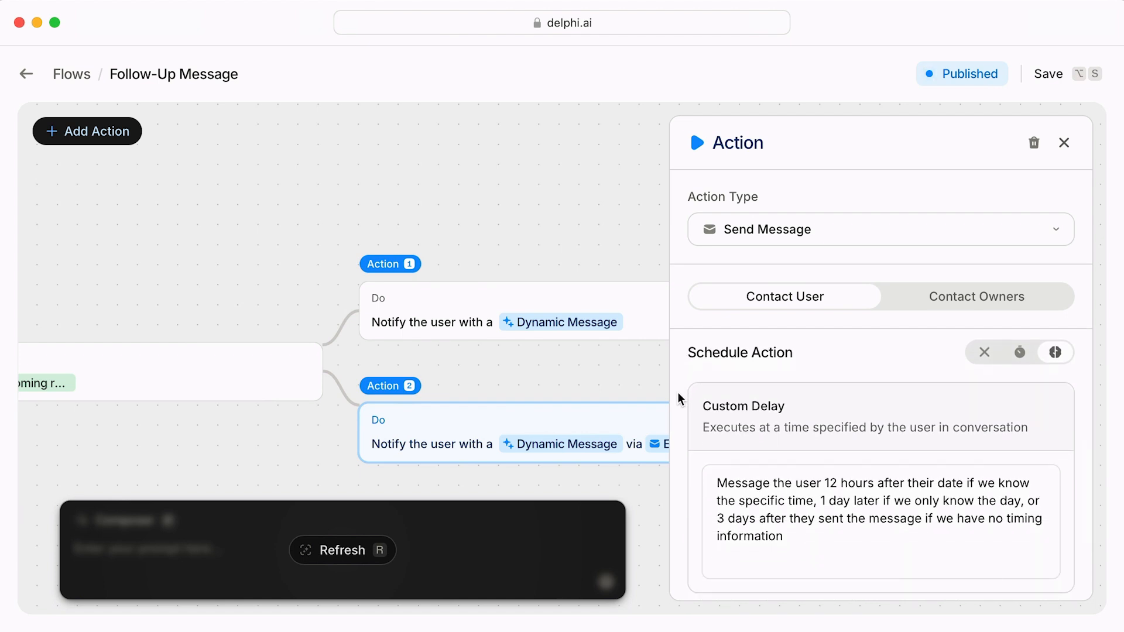
left_click(1064, 143)
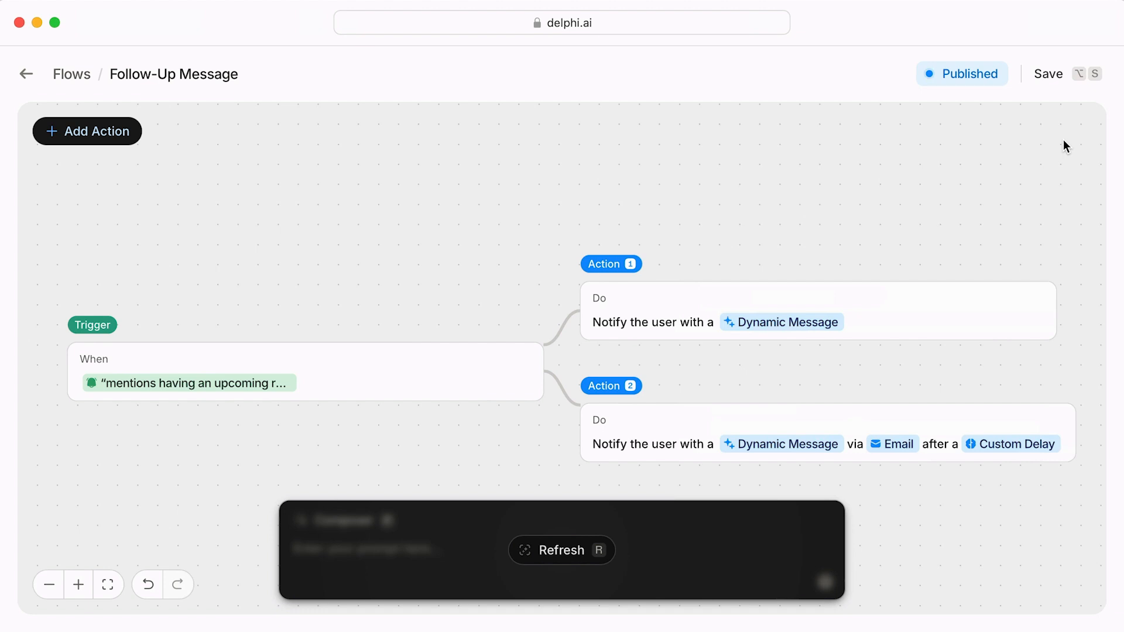
left_click(442, 369)
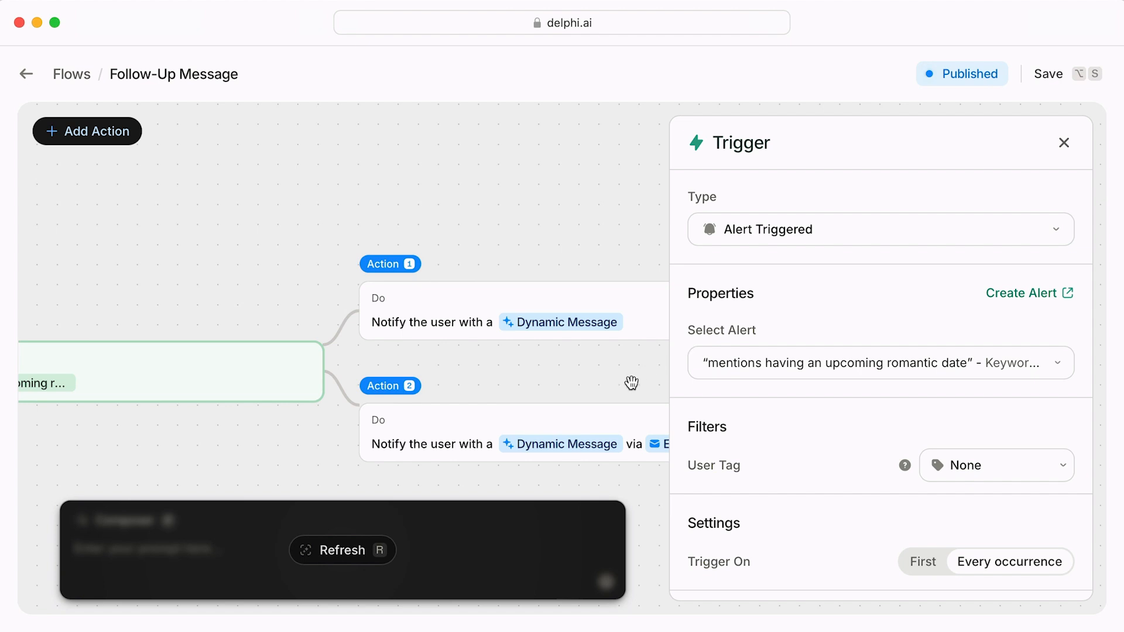
left_click(577, 428)
scroll(679, 467, "down", 5)
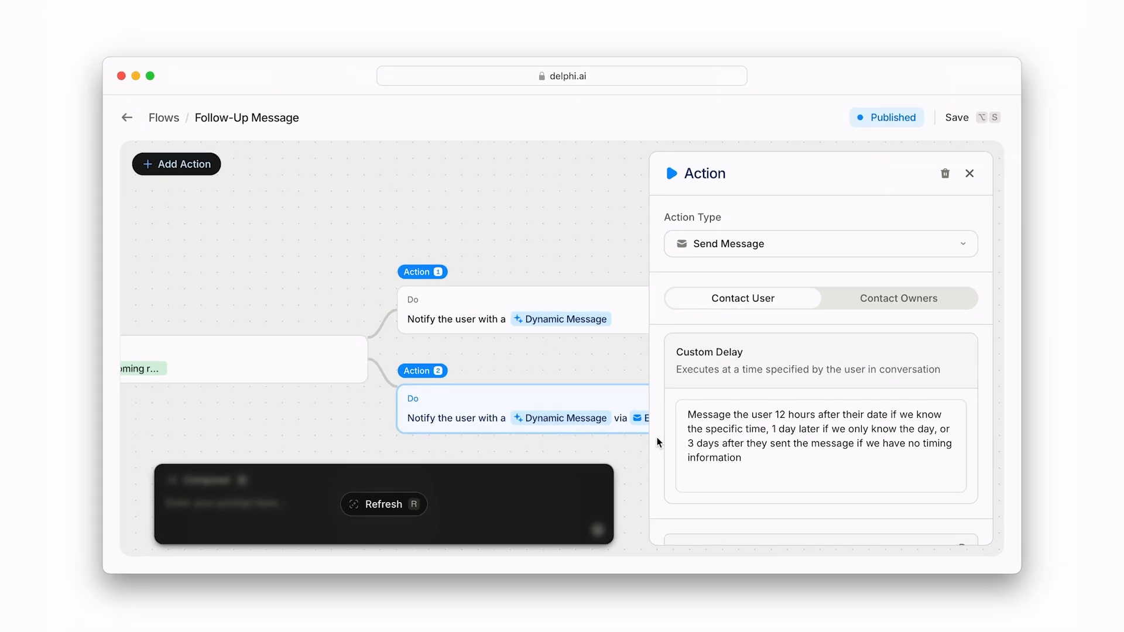
left_click(953, 123)
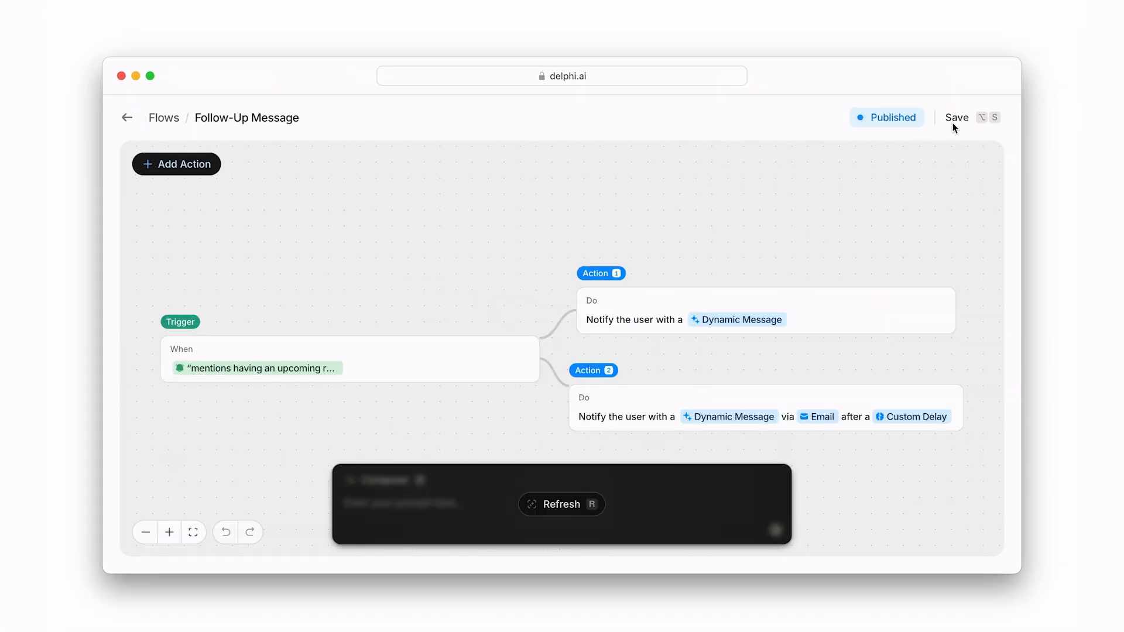